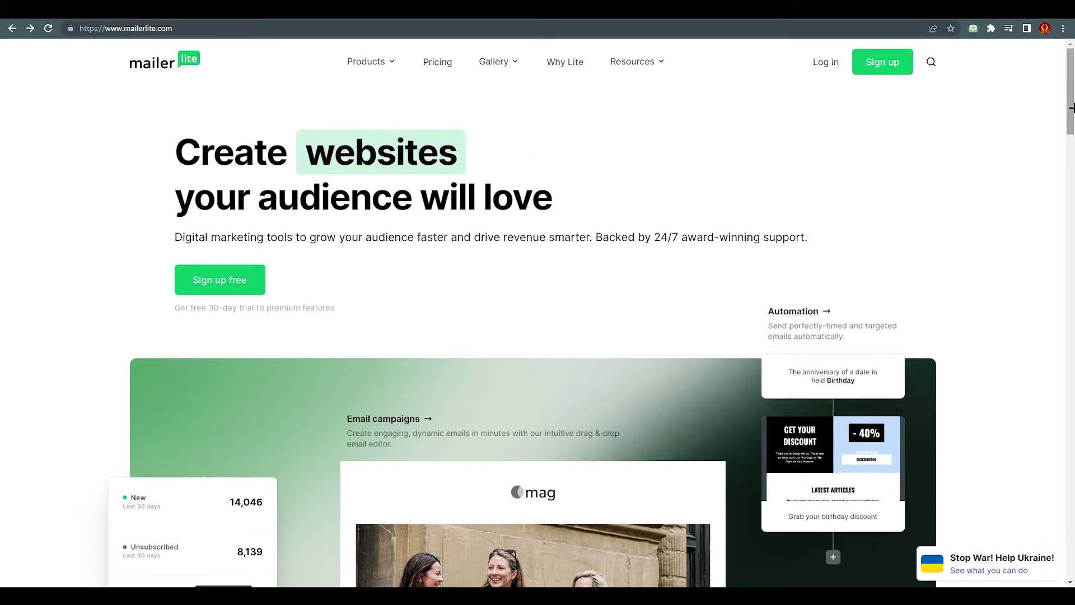
Scroll the mailerlite.com homepage and go to the Log in page.
{"action": "mouse_move", "coordinate": [1070, 130]}
{"action": "left_mouse_down"}
{"action": "mouse_move", "coordinate": [1071, 203]}
{"action": "mouse_move", "coordinate": [1071, 109]}
{"action": "left_mouse_up"}
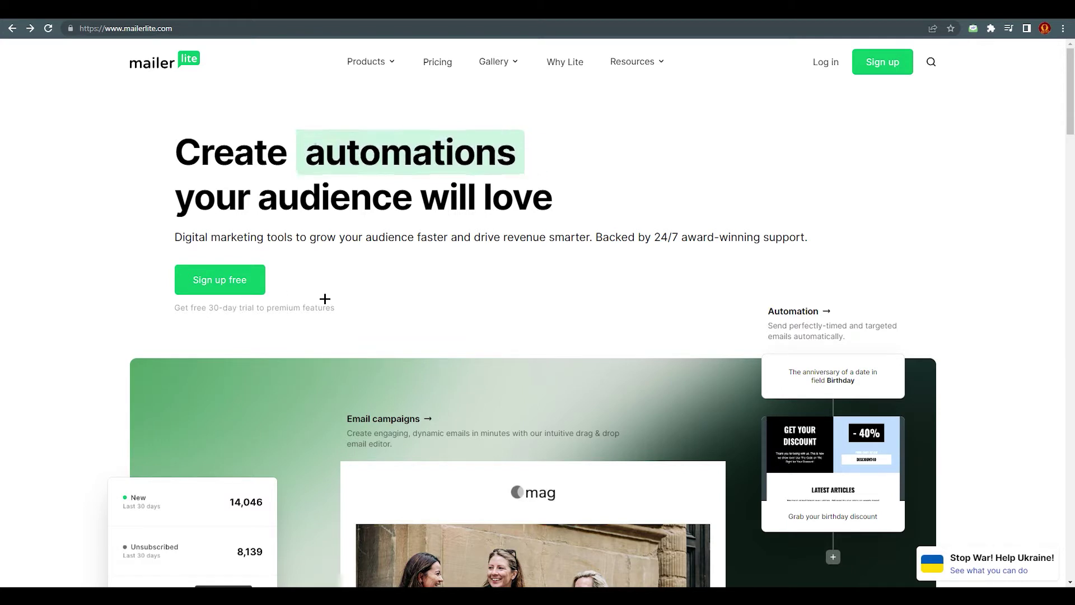
{"action": "left_click", "coordinate": [833, 66]}
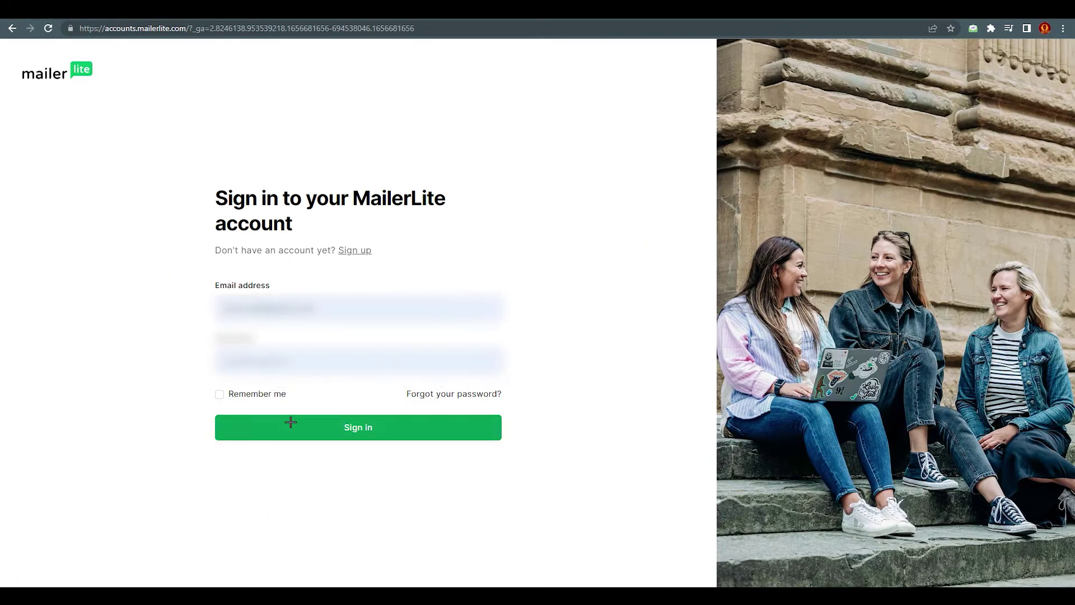
Sign in with the autofilled email and password to reach the dashboard.
{"action": "left_click", "coordinate": [230, 394]}
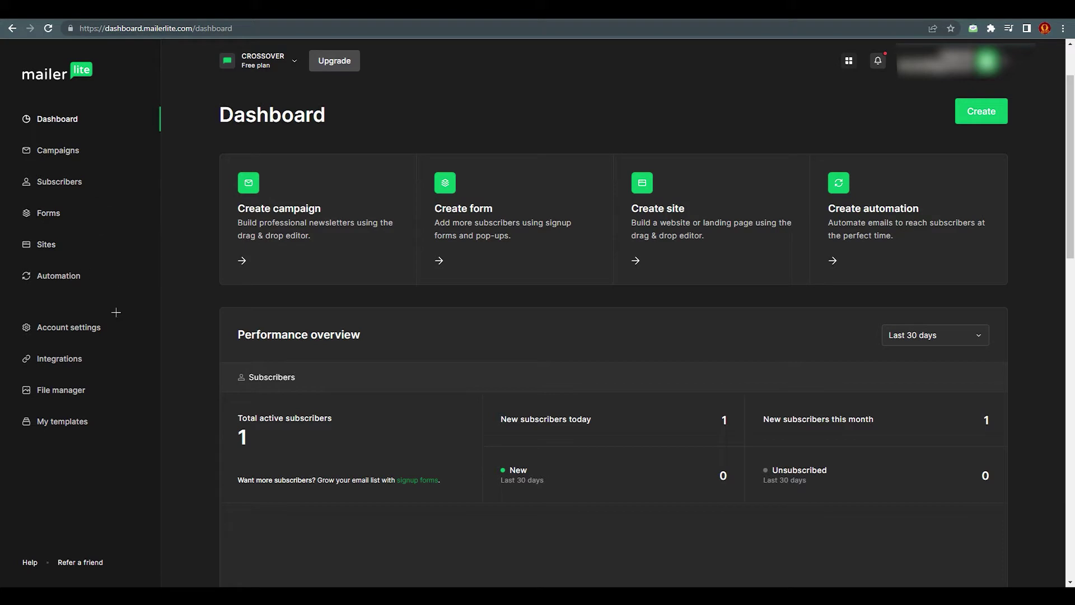
Under Sites, create the first landing page to bring up the New site form.
{"action": "left_click", "coordinate": [47, 242]}
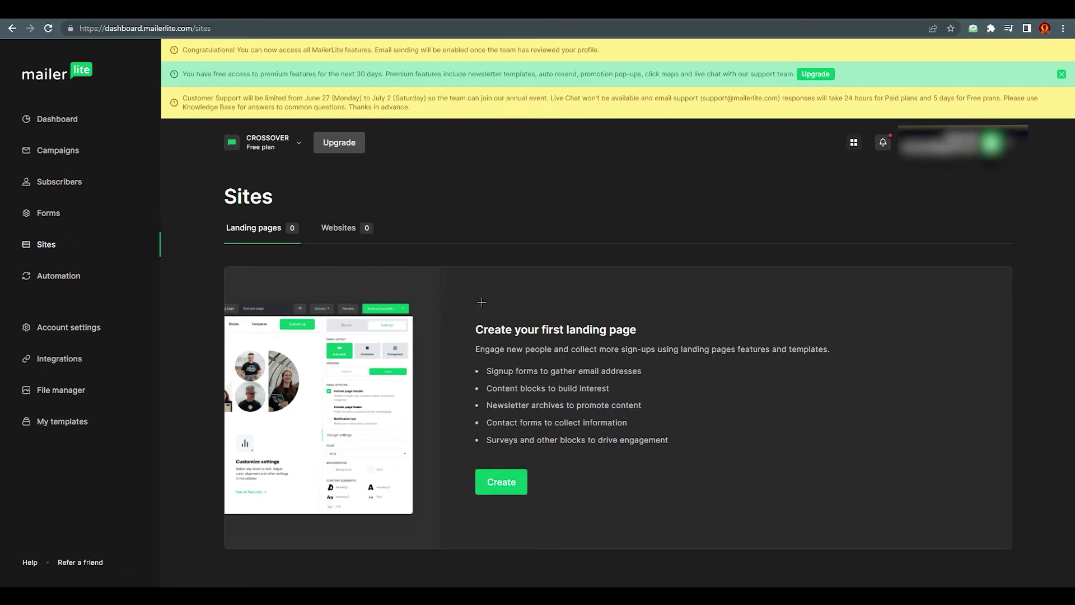
{"action": "left_click_drag", "start_coordinate": [476, 331], "coordinate": [638, 331]}
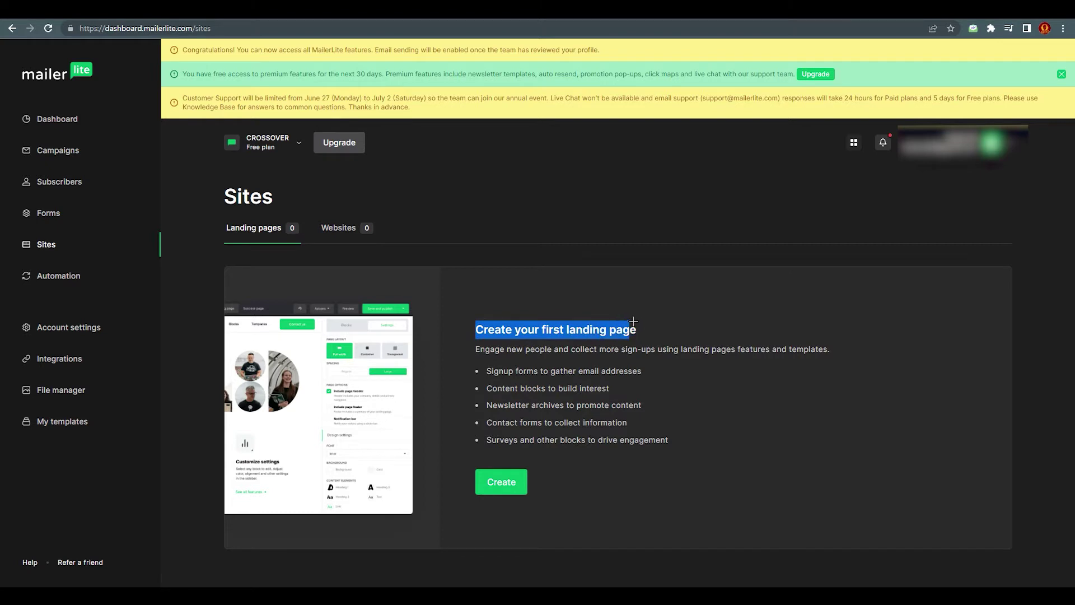
{"action": "left_click", "coordinate": [497, 488]}
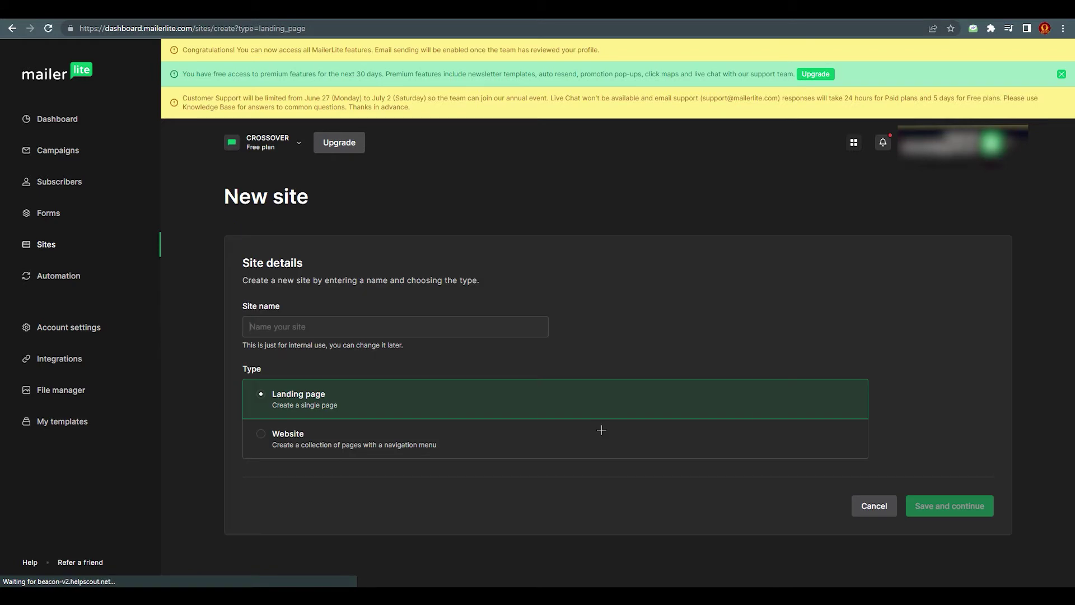
Name the landing page site 'Discount' and save and continue.
{"action": "left_click", "coordinate": [376, 327]}
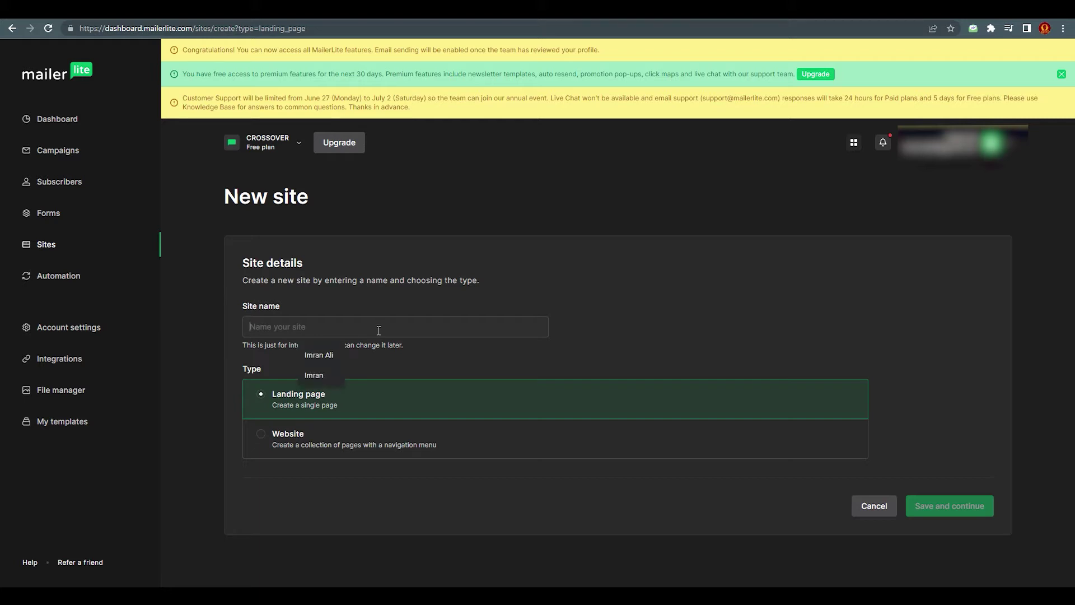
{"action": "type", "text": "Discount"}
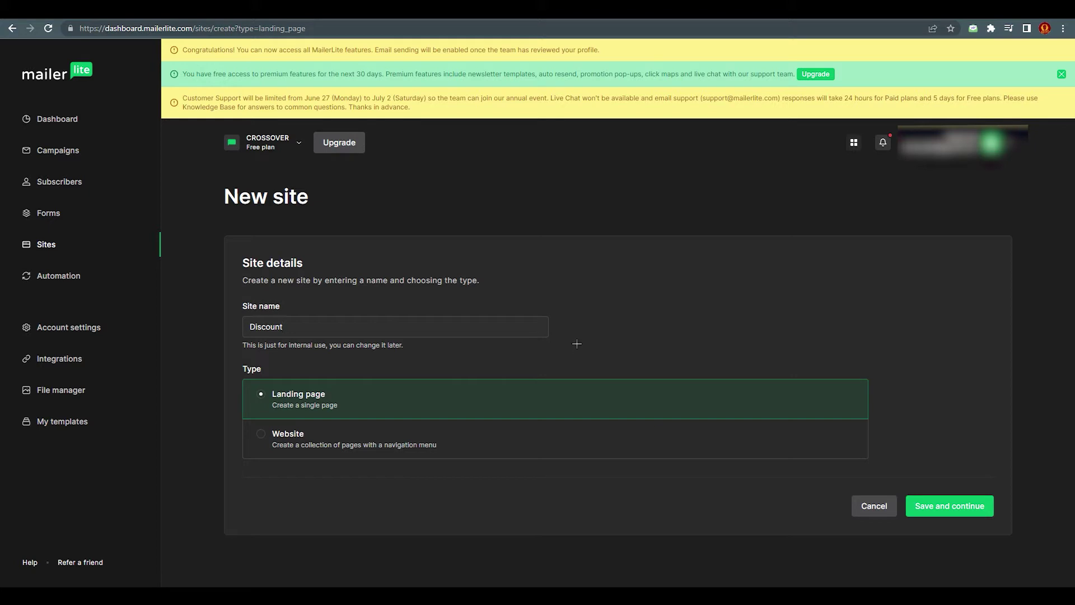
{"action": "left_click_drag", "start_coordinate": [296, 327], "coordinate": [240, 334]}
{"action": "left_click", "coordinate": [240, 334]}
{"action": "left_click", "coordinate": [963, 506]}
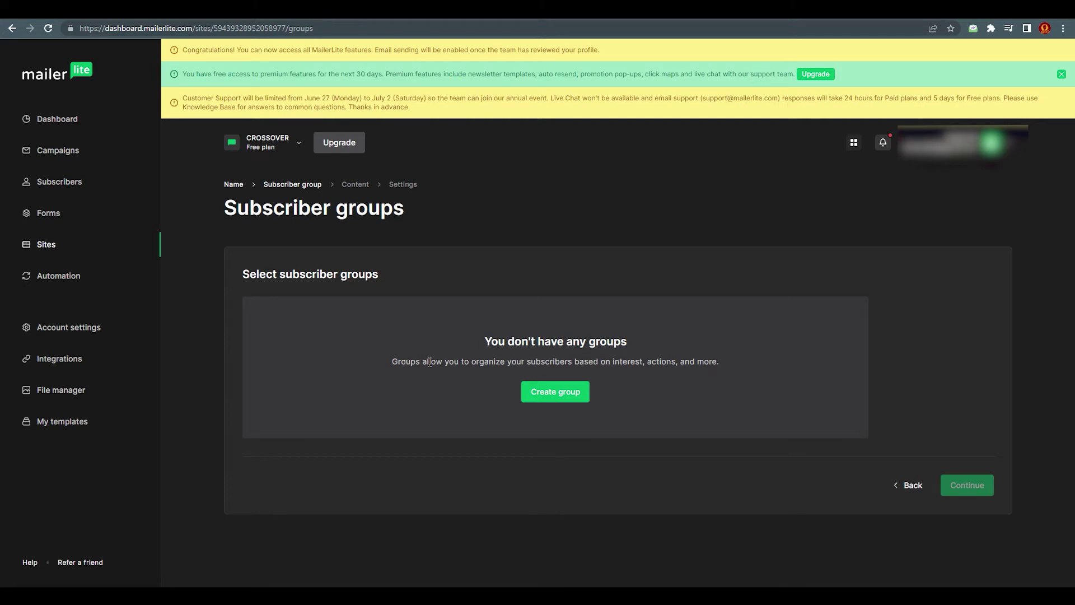
Create a subscriber group named DEMO, select it for the page, and continue.
{"action": "left_click", "coordinate": [563, 389]}
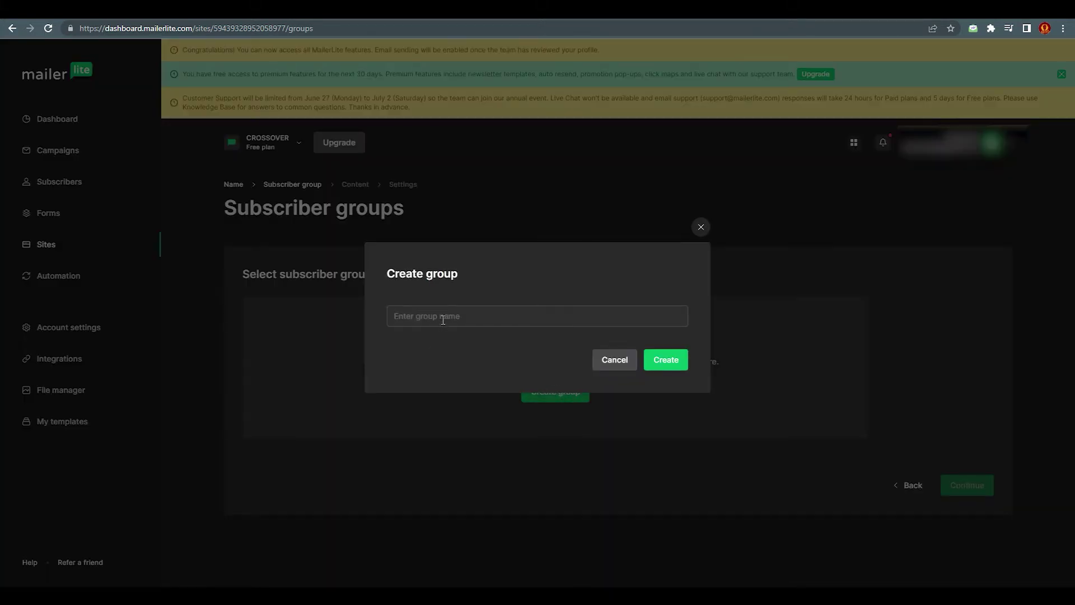
{"action": "type", "text": "DEMO"}
{"action": "left_click", "coordinate": [686, 357]}
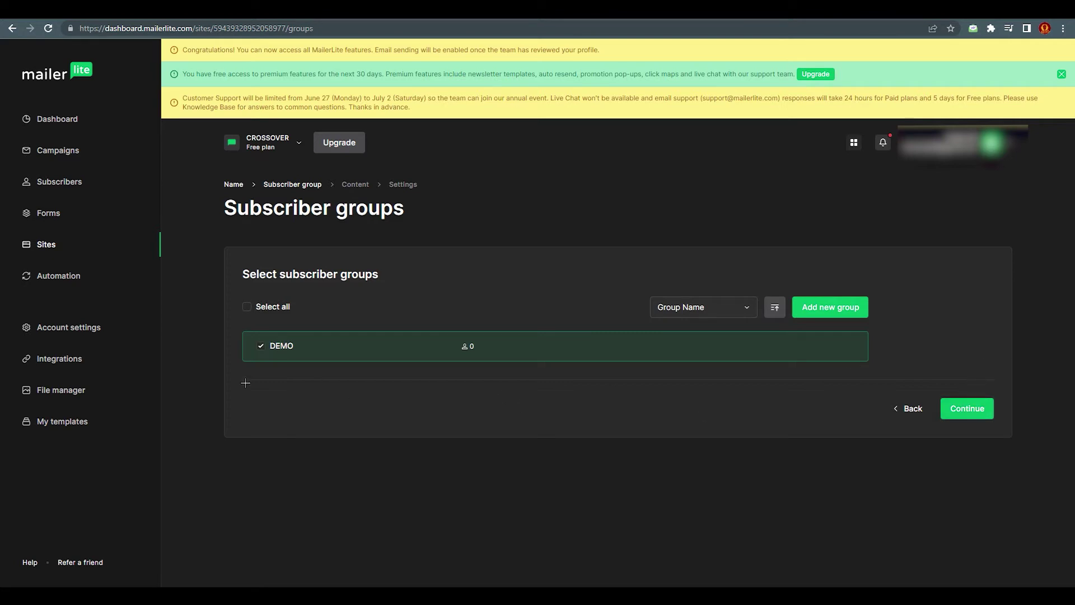
{"action": "left_click", "coordinate": [261, 347]}
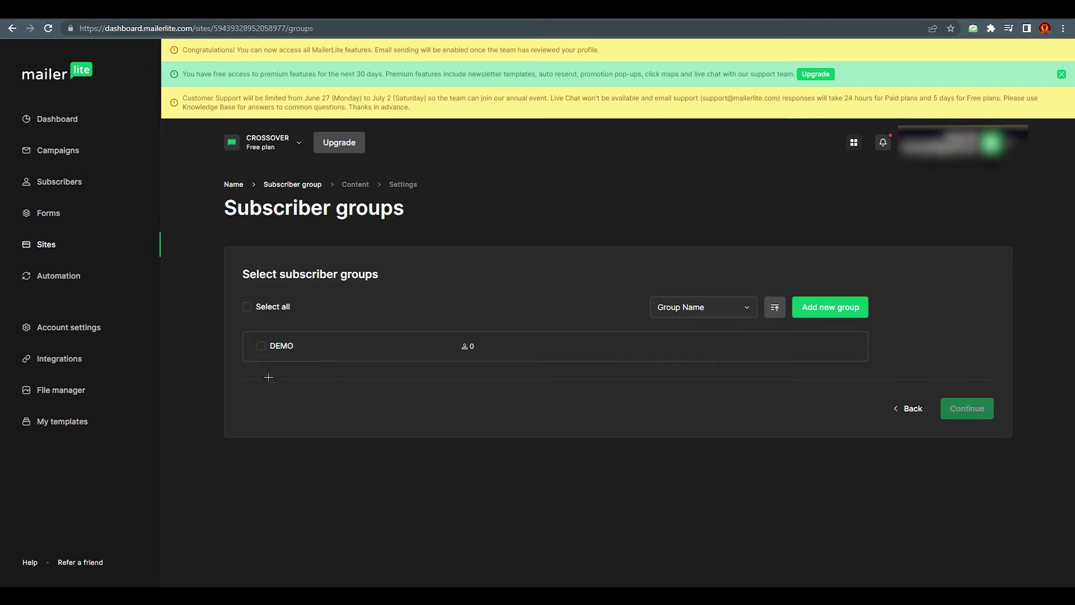
{"action": "left_click", "coordinate": [261, 346]}
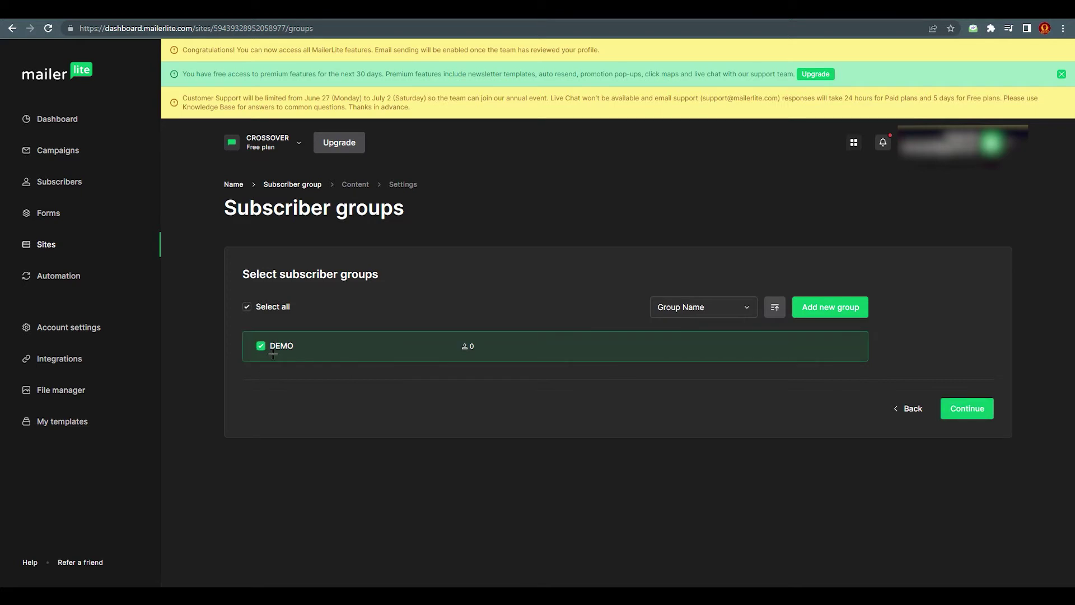
{"action": "left_click", "coordinate": [967, 408]}
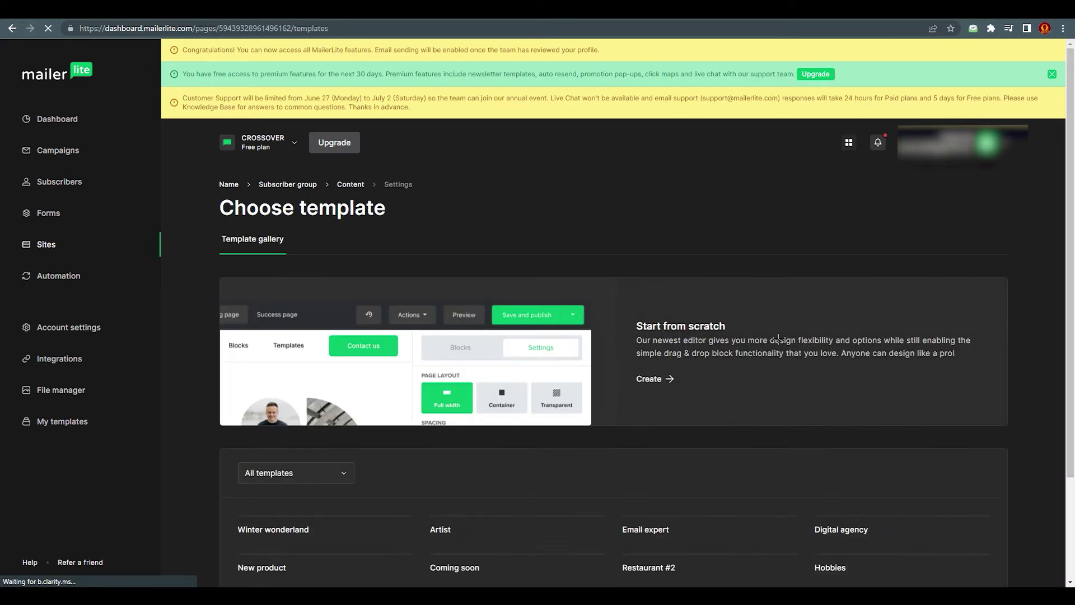
Browse the template gallery and its category filter, leaving All templates selected.
{"action": "scroll", "coordinate": [786, 337], "scroll_direction": "down", "scroll_amount": 2}
{"action": "scroll", "coordinate": [787, 336], "scroll_direction": "down", "scroll_amount": 1}
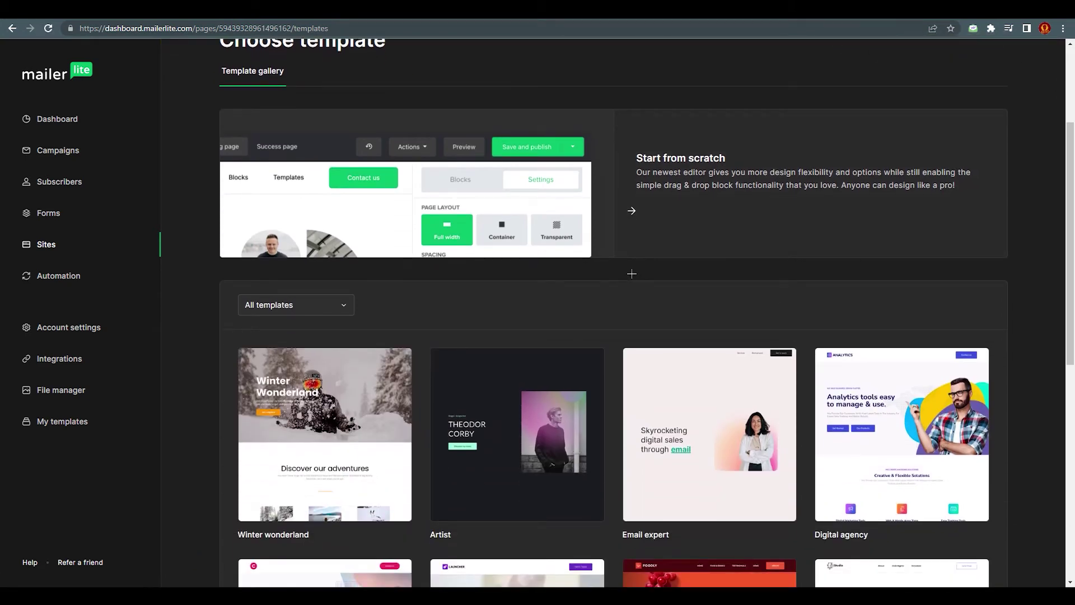
{"action": "scroll", "coordinate": [632, 273], "scroll_direction": "down", "scroll_amount": 4}
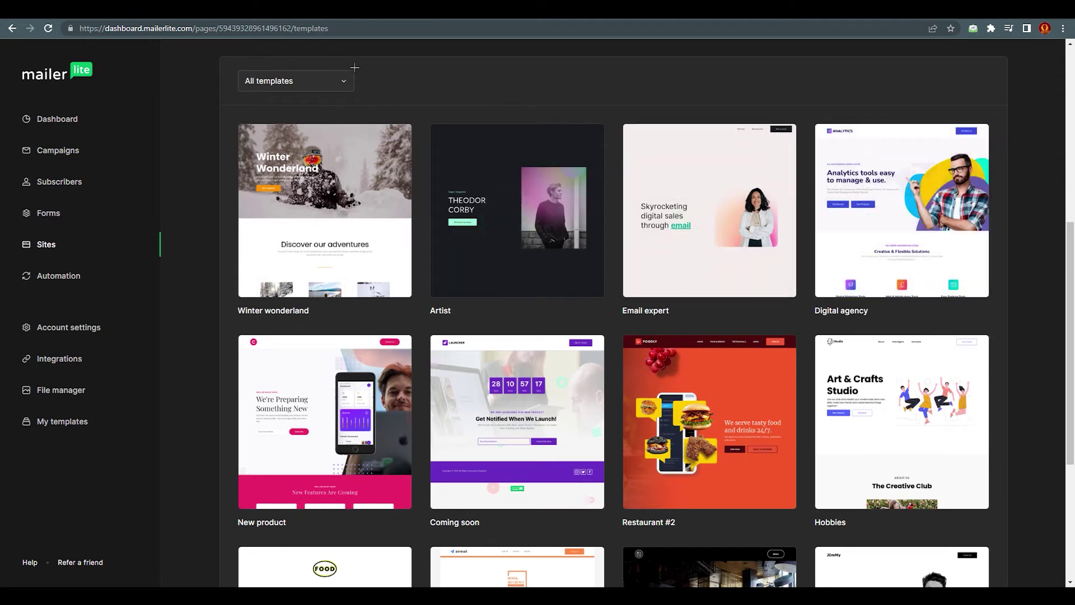
{"action": "left_click", "coordinate": [344, 80]}
{"action": "left_click_drag", "start_coordinate": [349, 143], "coordinate": [356, 191]}
{"action": "scroll", "coordinate": [351, 174], "scroll_direction": "down", "scroll_amount": 1}
{"action": "type", "text": "art"}
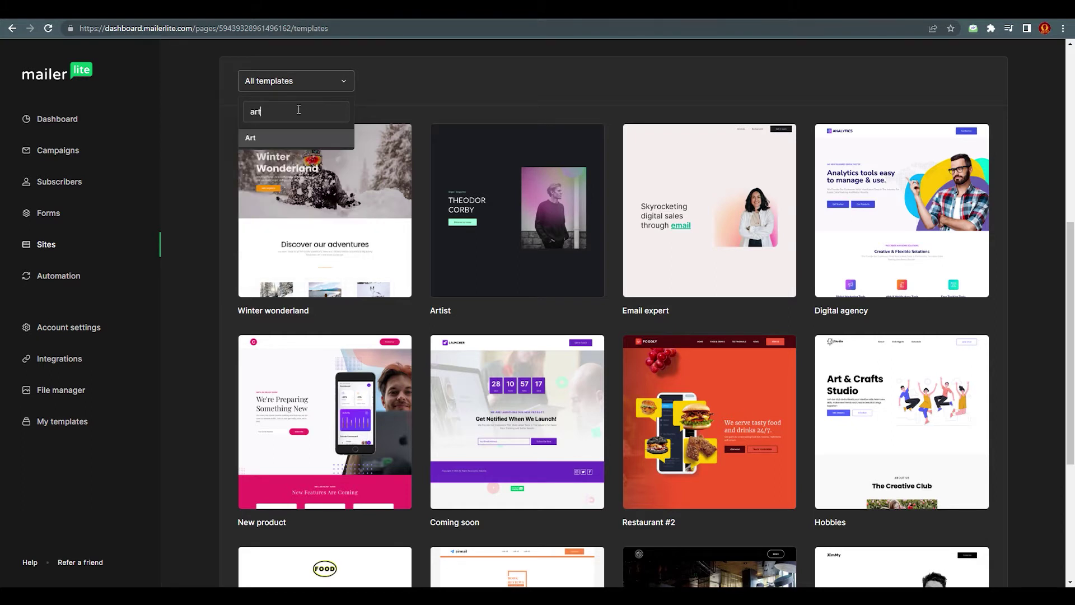
{"action": "key", "text": "BackSpace"}
{"action": "key", "text": "BackSpace"}
{"action": "key", "text": "BackSpace"}
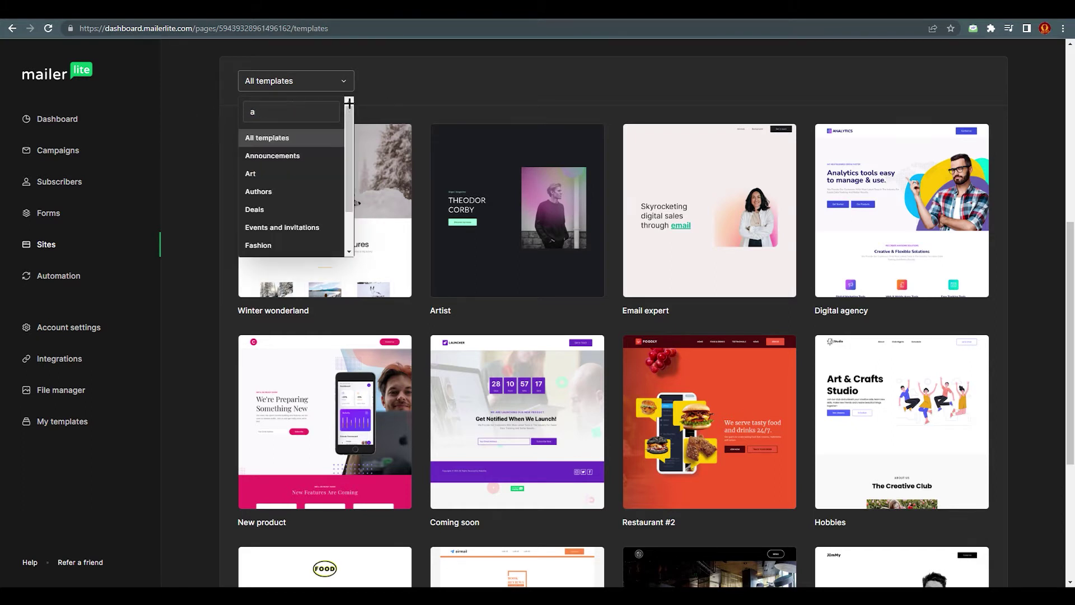
{"action": "left_click_drag", "start_coordinate": [349, 161], "coordinate": [348, 238]}
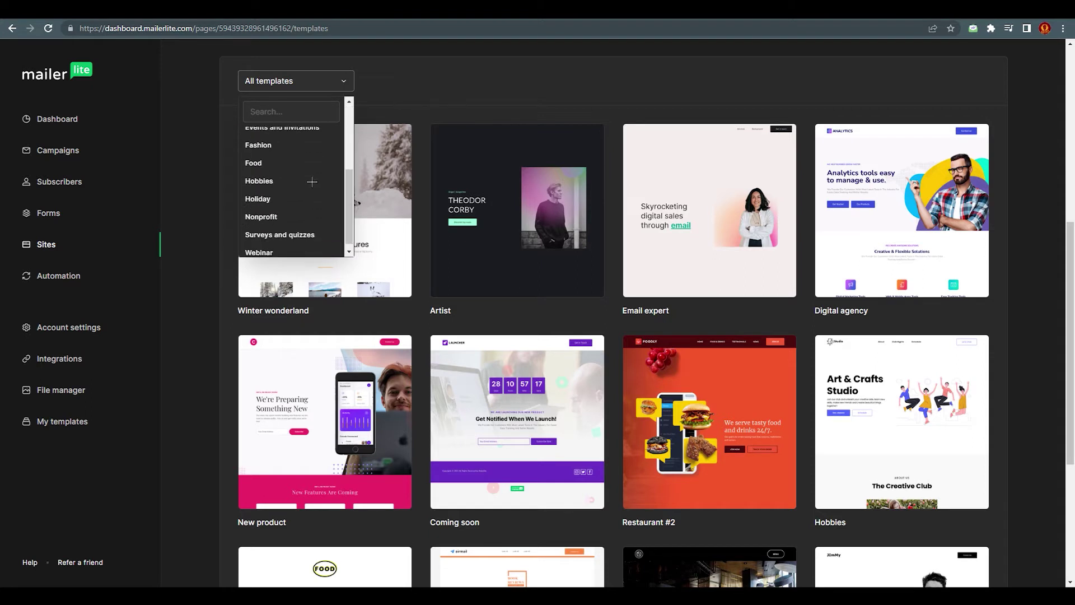
{"action": "left_click", "coordinate": [484, 74]}
Preview the Restaurant #2 template.
{"action": "left_click_drag", "start_coordinate": [1067, 297], "coordinate": [1067, 356]}
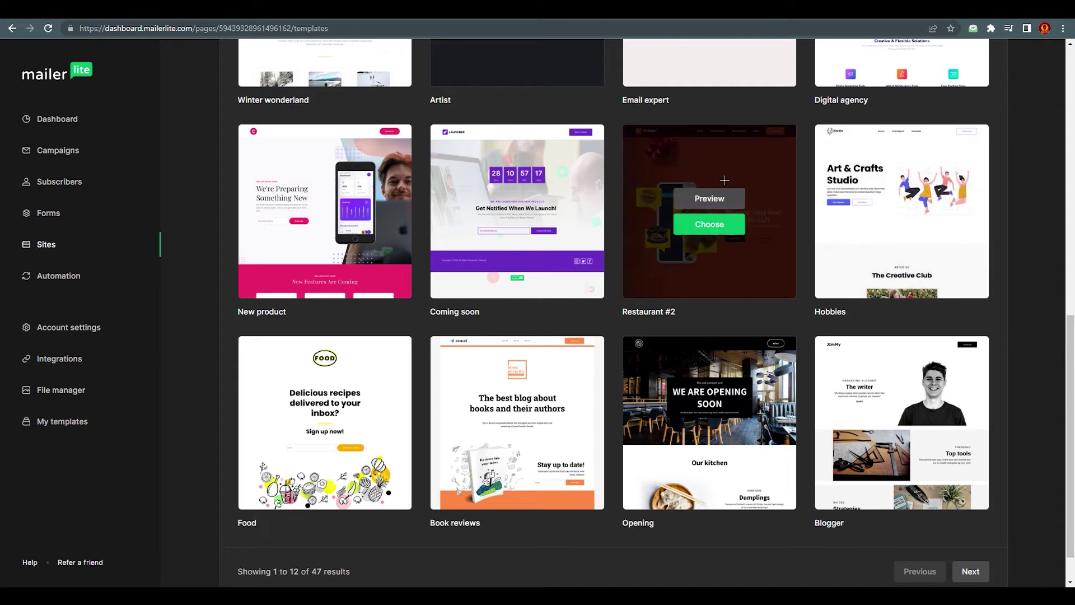
{"action": "mouse_move", "coordinate": [713, 198]}
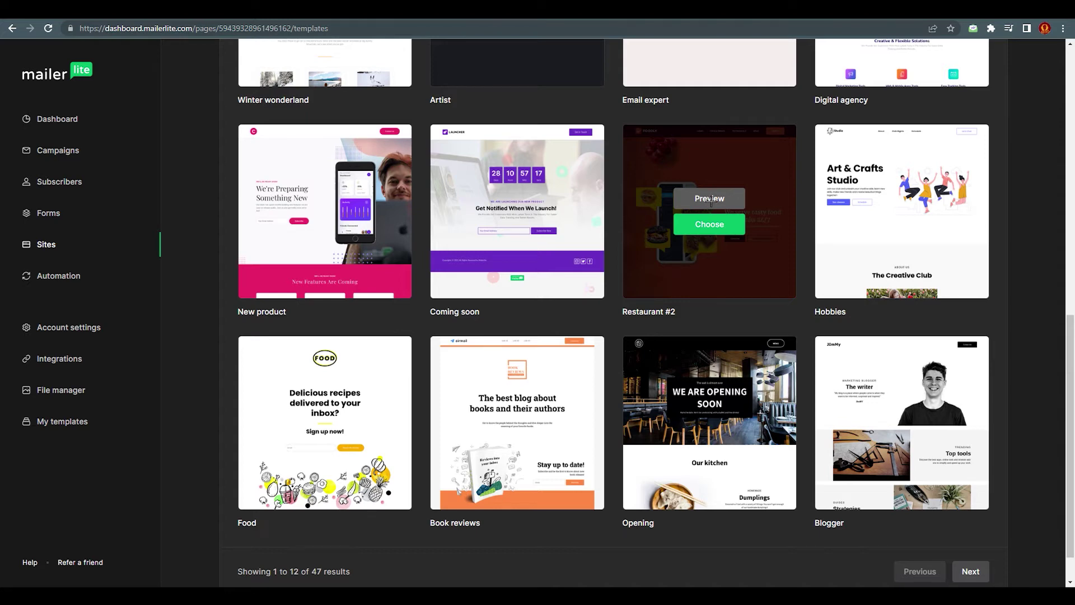
{"action": "left_click", "coordinate": [712, 200]}
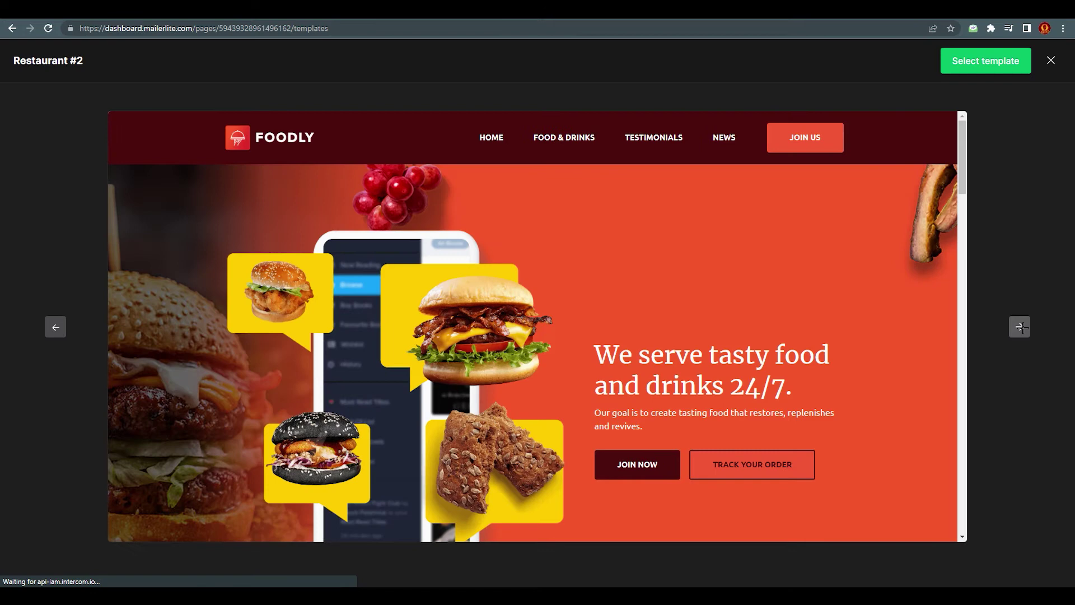
Step the template preview forward past Hobbies to the Food template.
{"action": "left_click", "coordinate": [1020, 328]}
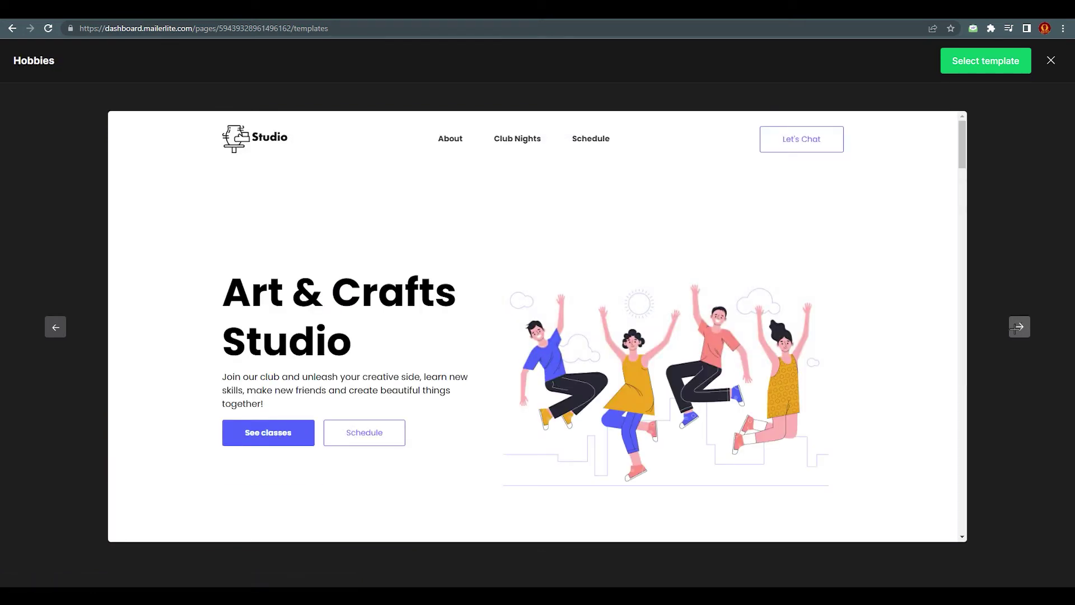
{"action": "left_click", "coordinate": [1018, 327]}
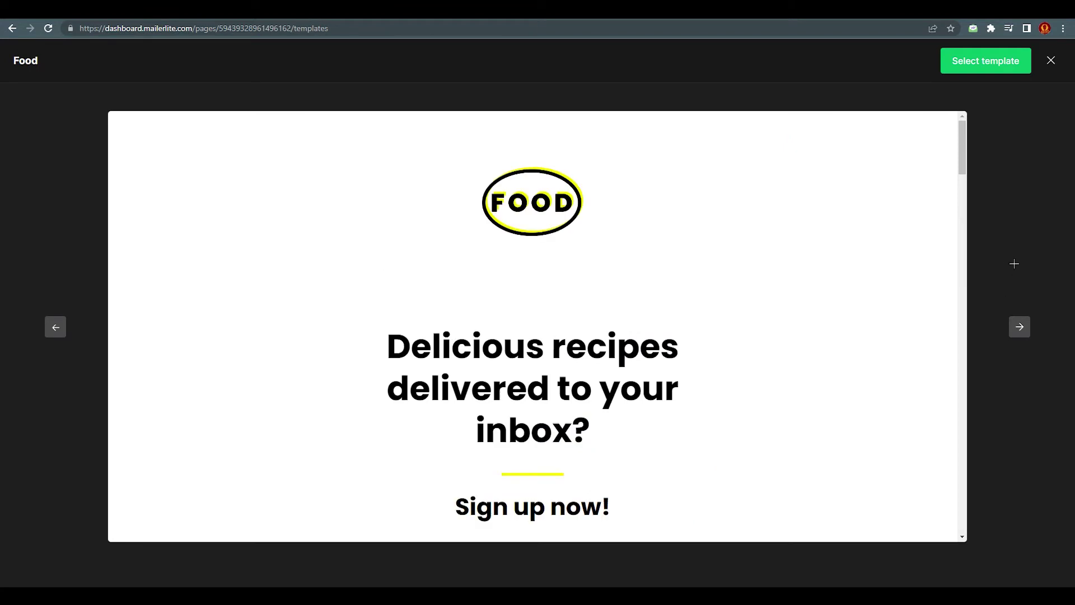
Close the preview, look over the gallery cards, and start from scratch.
{"action": "left_click", "coordinate": [1052, 60]}
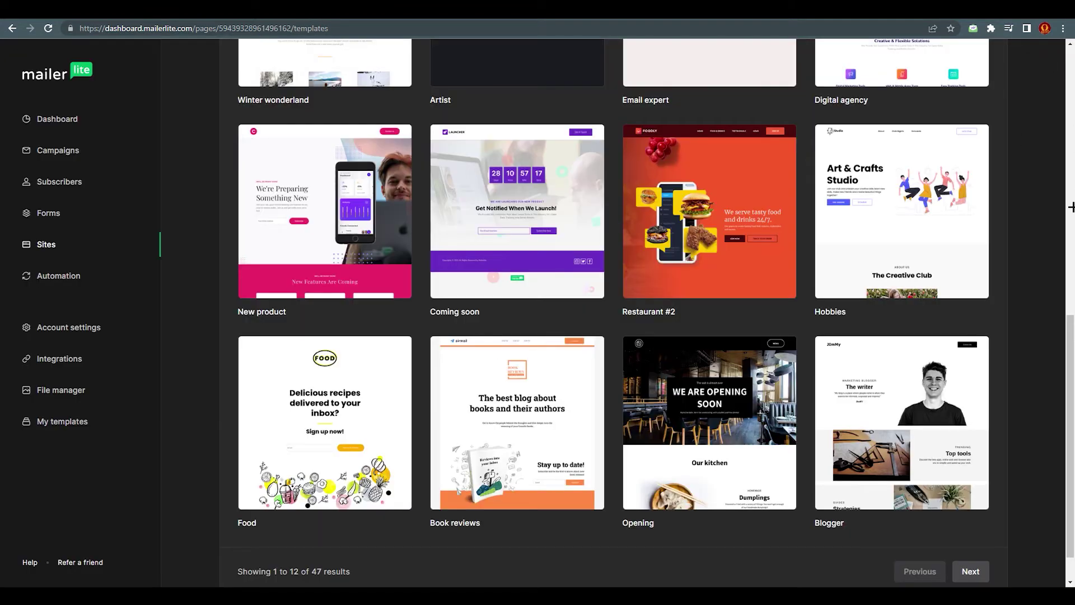
{"action": "left_click_drag", "start_coordinate": [1071, 407], "coordinate": [1071, 219]}
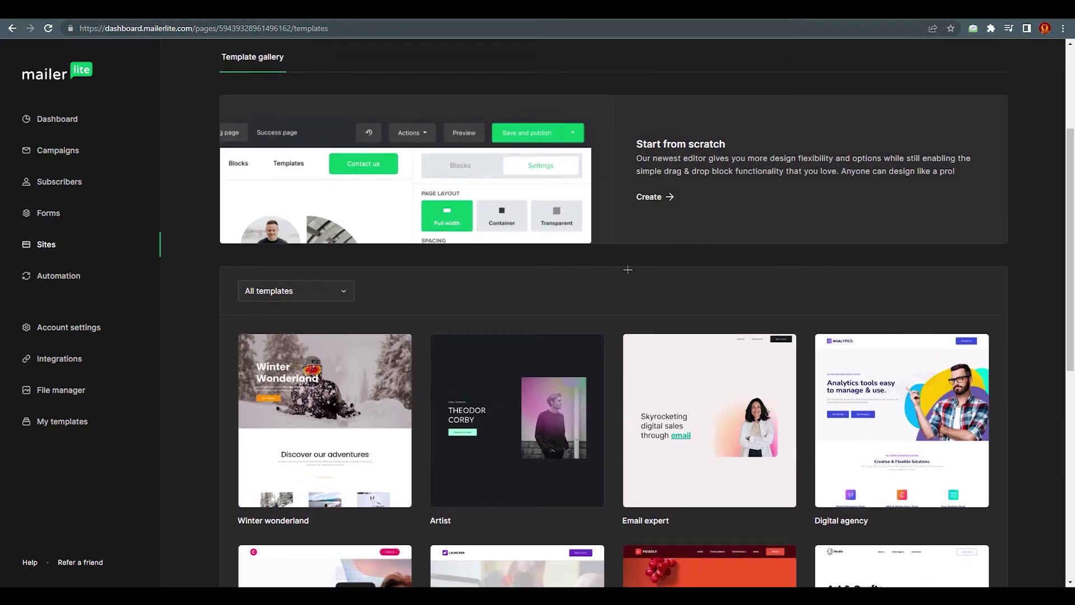
{"action": "scroll", "coordinate": [672, 276], "scroll_direction": "down", "scroll_amount": 1}
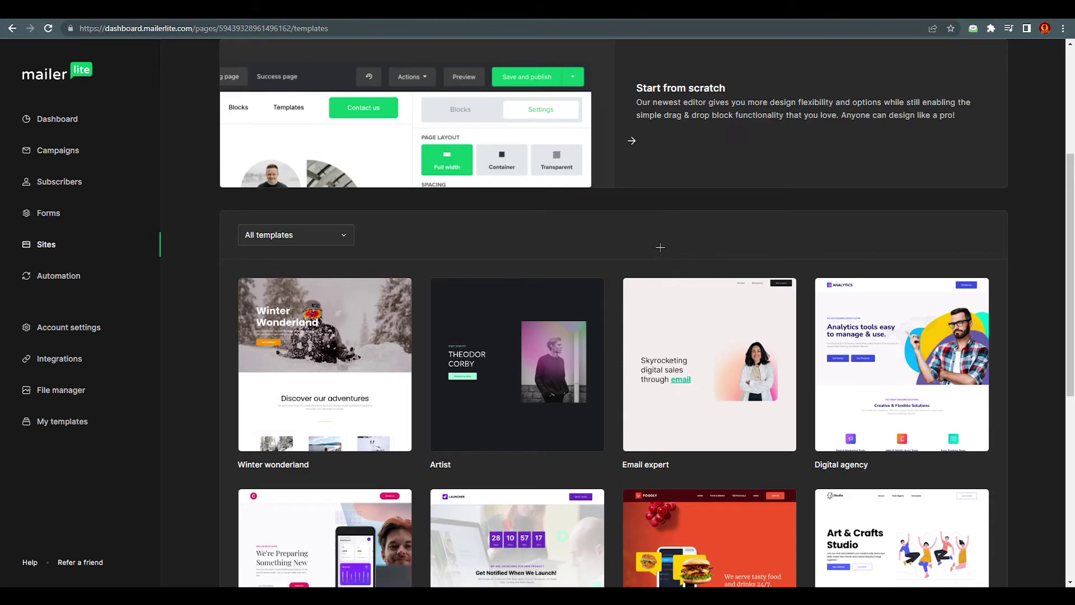
{"action": "scroll", "coordinate": [606, 257], "scroll_direction": "down", "scroll_amount": 1}
{"action": "mouse_move", "coordinate": [284, 271]}
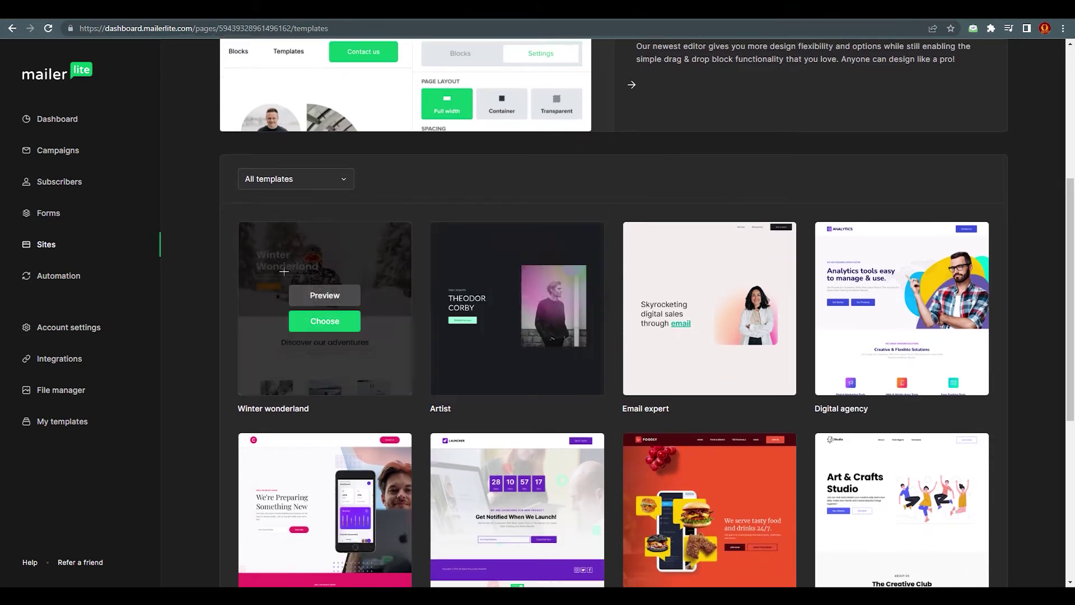
{"action": "mouse_move", "coordinate": [440, 315]}
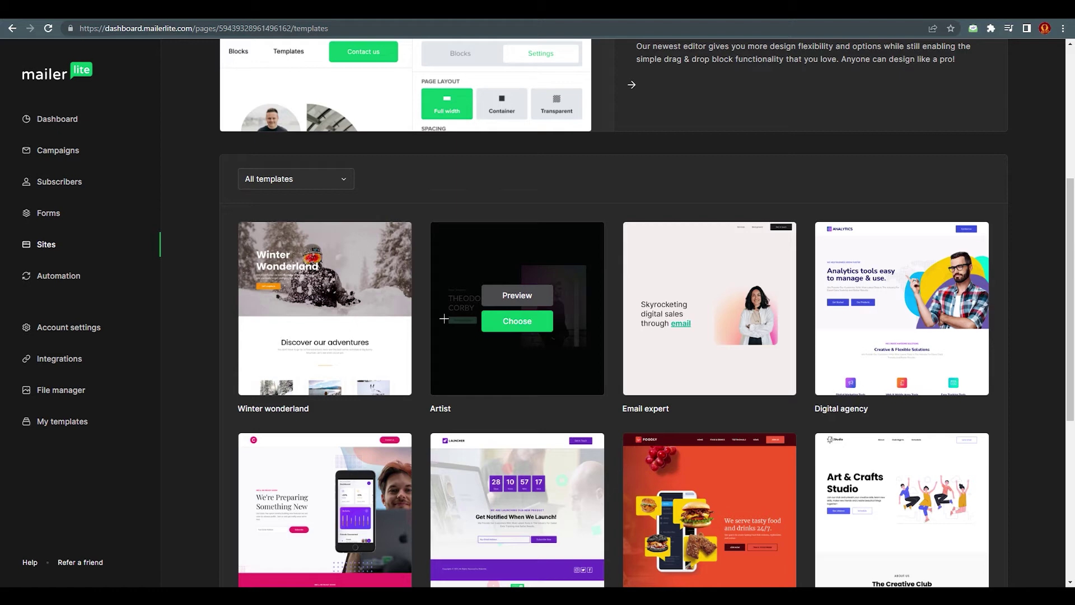
{"action": "scroll", "coordinate": [314, 282], "scroll_direction": "up", "scroll_amount": 4}
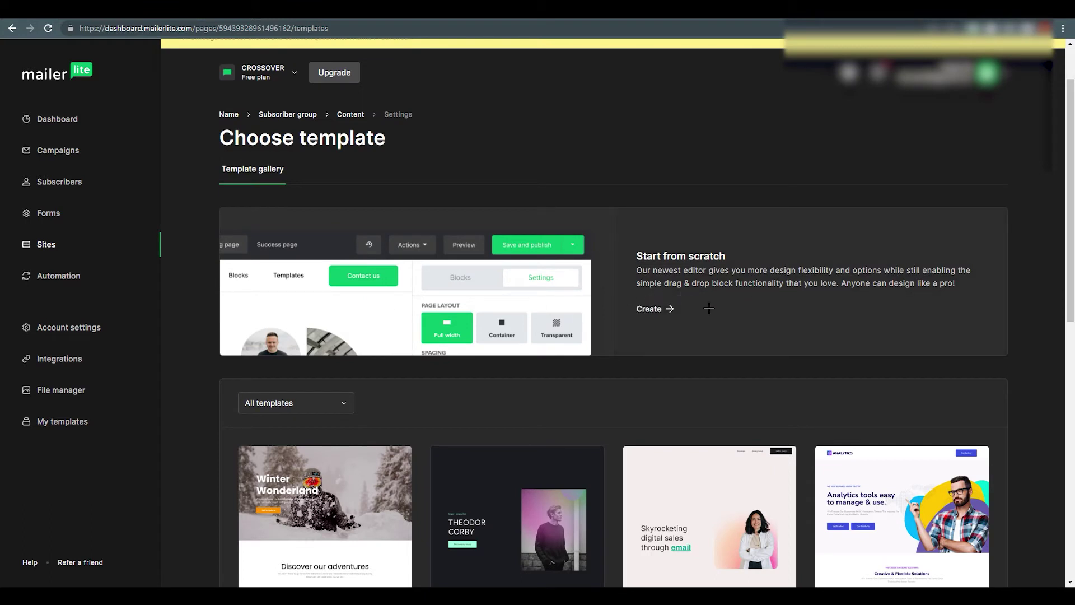
{"action": "left_click", "coordinate": [656, 309]}
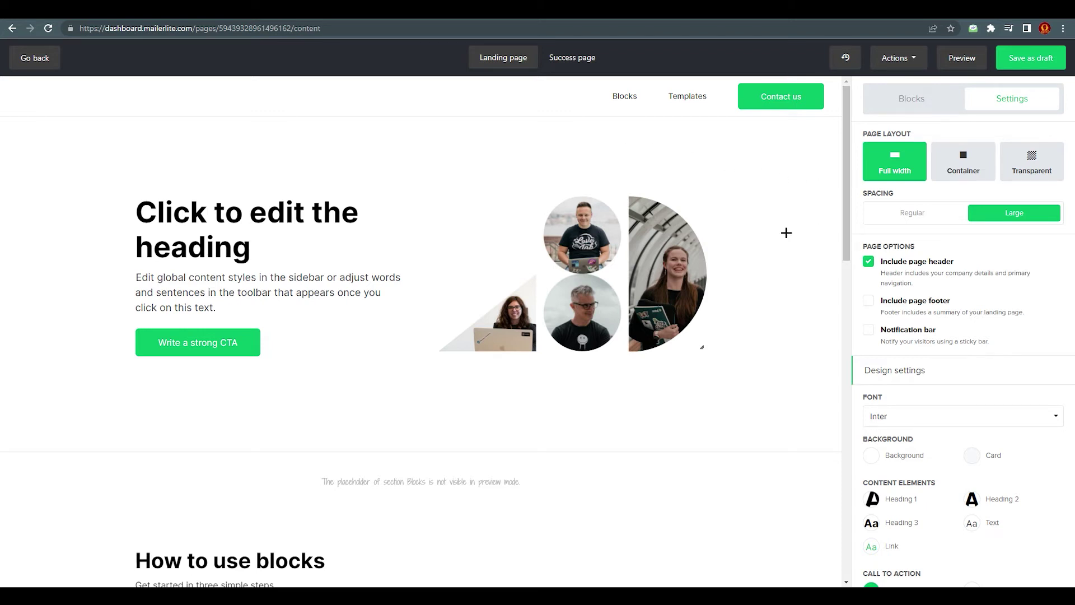
Scroll through the starter page's default sections to the subscribe section and back.
{"action": "scroll", "coordinate": [399, 347], "scroll_direction": "down", "scroll_amount": 2}
{"action": "scroll", "coordinate": [336, 425], "scroll_direction": "down", "scroll_amount": 4}
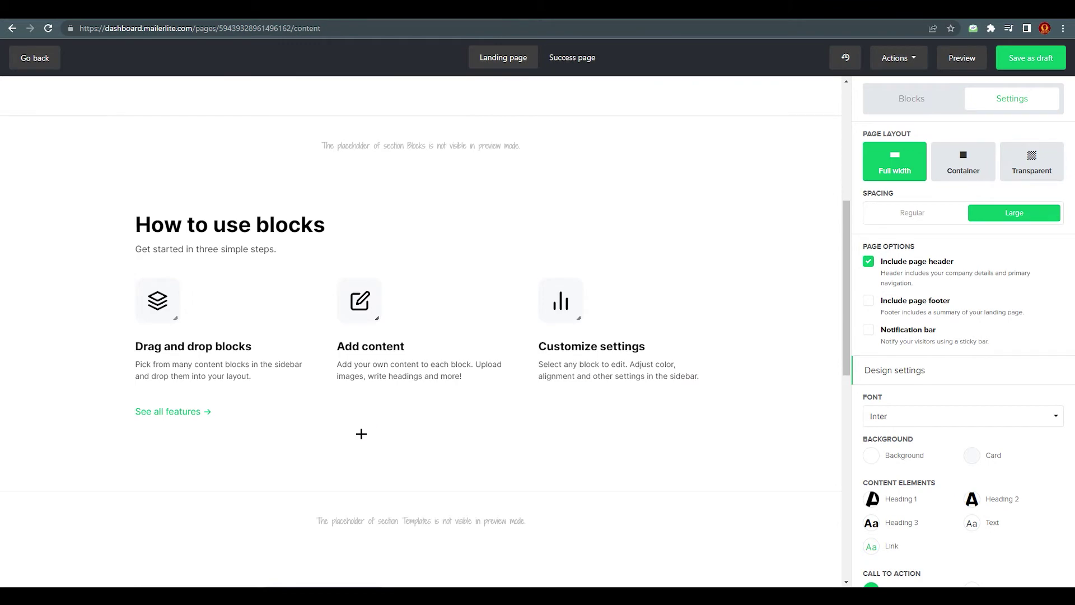
{"action": "scroll", "coordinate": [361, 434], "scroll_direction": "down", "scroll_amount": 7}
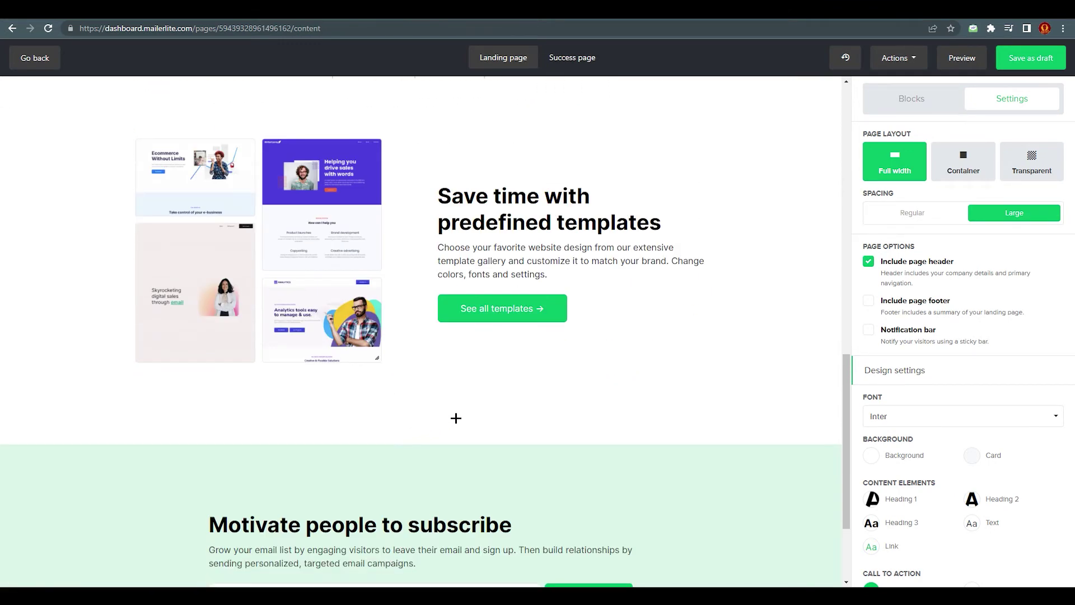
{"action": "scroll", "coordinate": [456, 418], "scroll_direction": "down", "scroll_amount": 3}
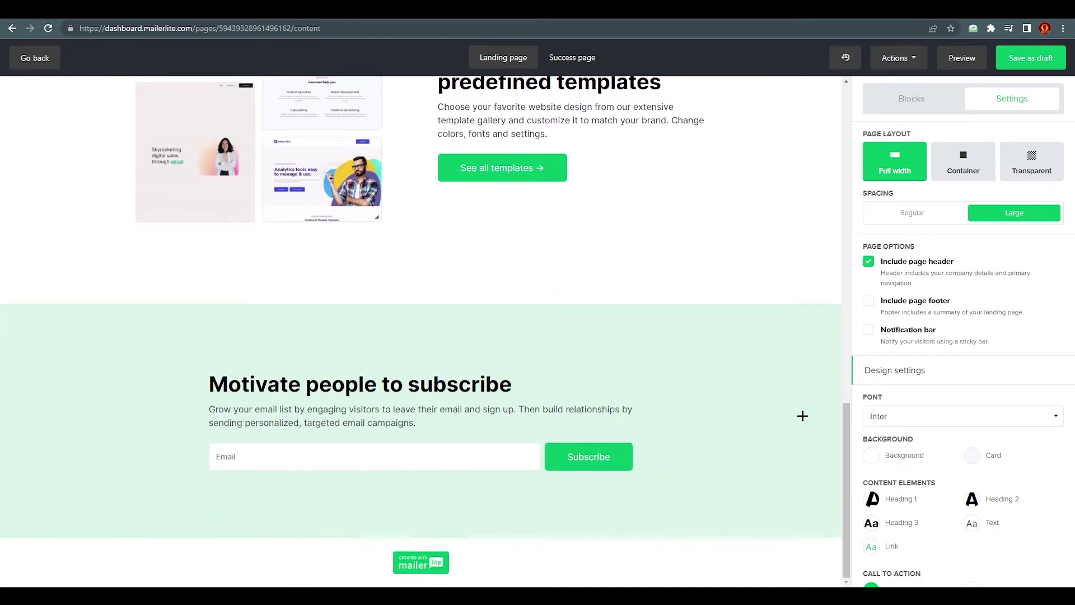
{"action": "scroll", "coordinate": [803, 416], "scroll_direction": "up", "scroll_amount": 15}
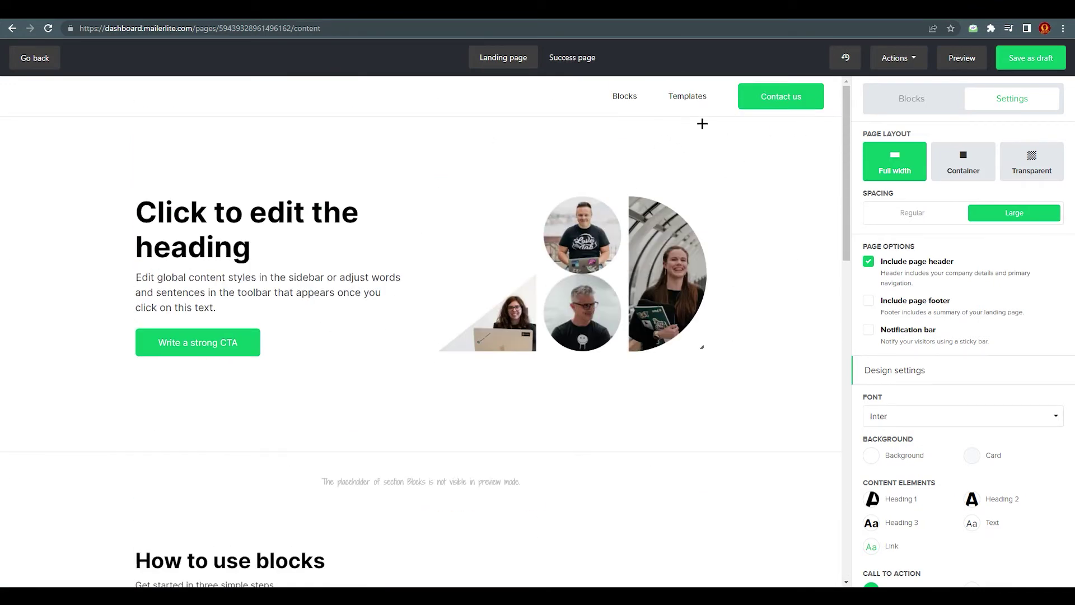
Choose Actions > Remove content blocks and enter REMOVE as confirmation.
{"action": "left_click", "coordinate": [916, 57]}
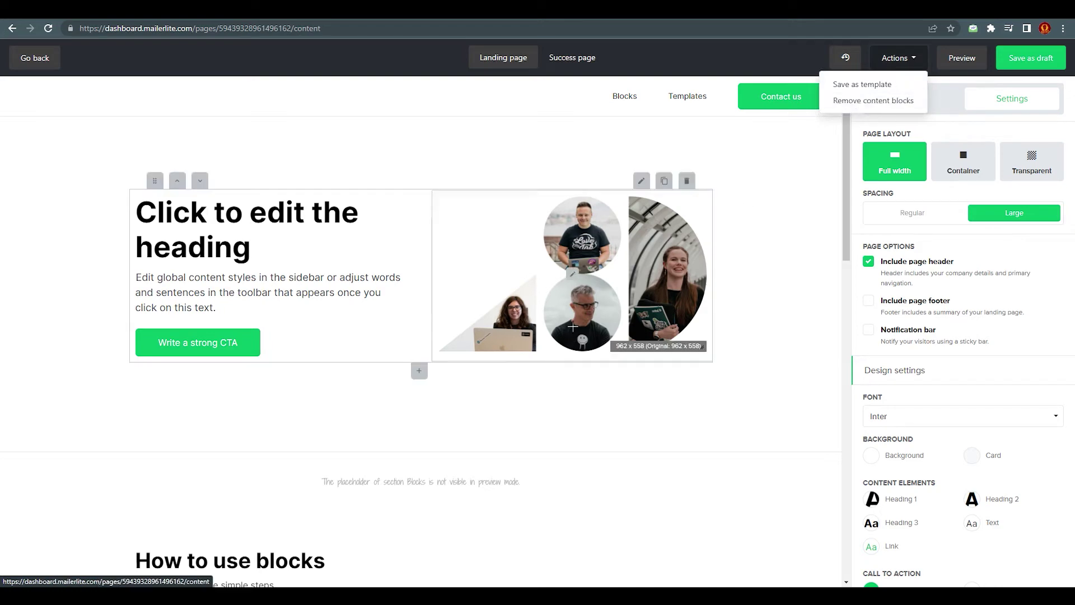
{"action": "scroll", "coordinate": [750, 206], "scroll_direction": "down", "scroll_amount": 9}
{"action": "scroll", "coordinate": [750, 206], "scroll_direction": "up", "scroll_amount": 7}
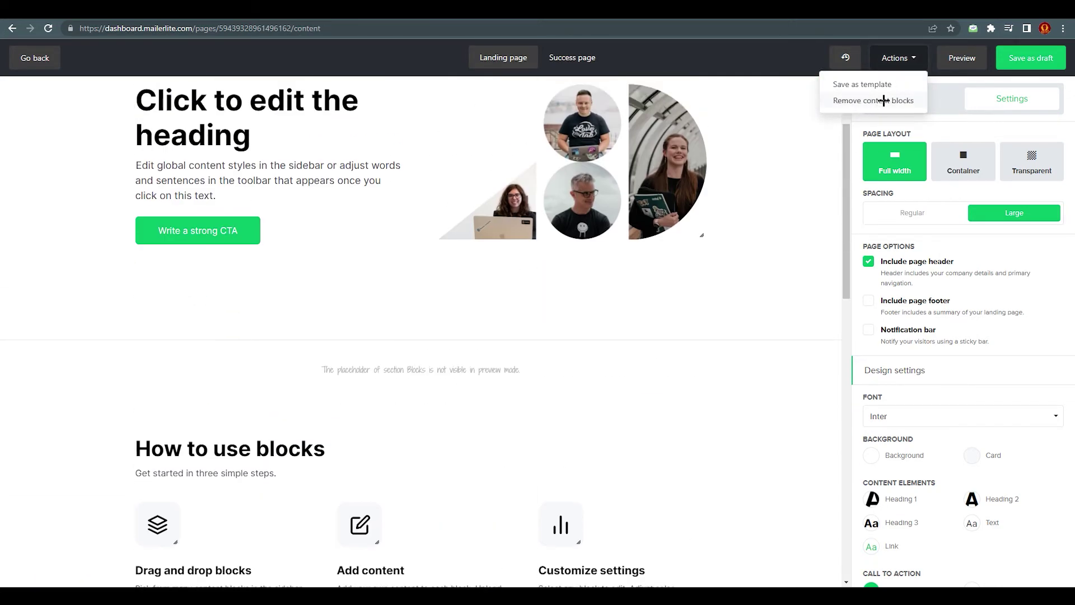
{"action": "left_click", "coordinate": [879, 103]}
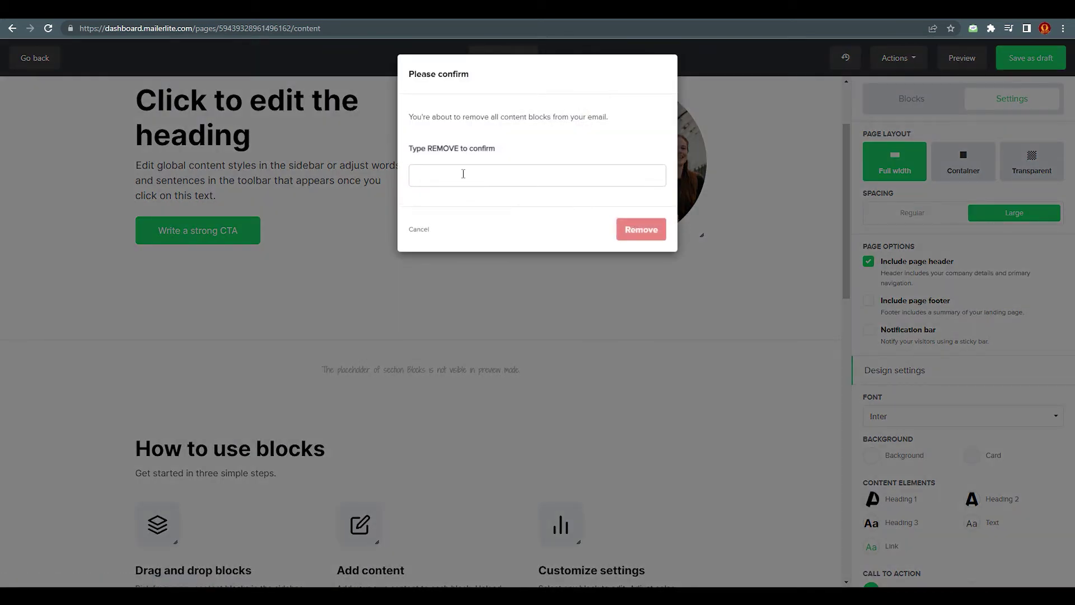
{"action": "left_click", "coordinate": [463, 174]}
{"action": "type", "text": "REMOVE"}
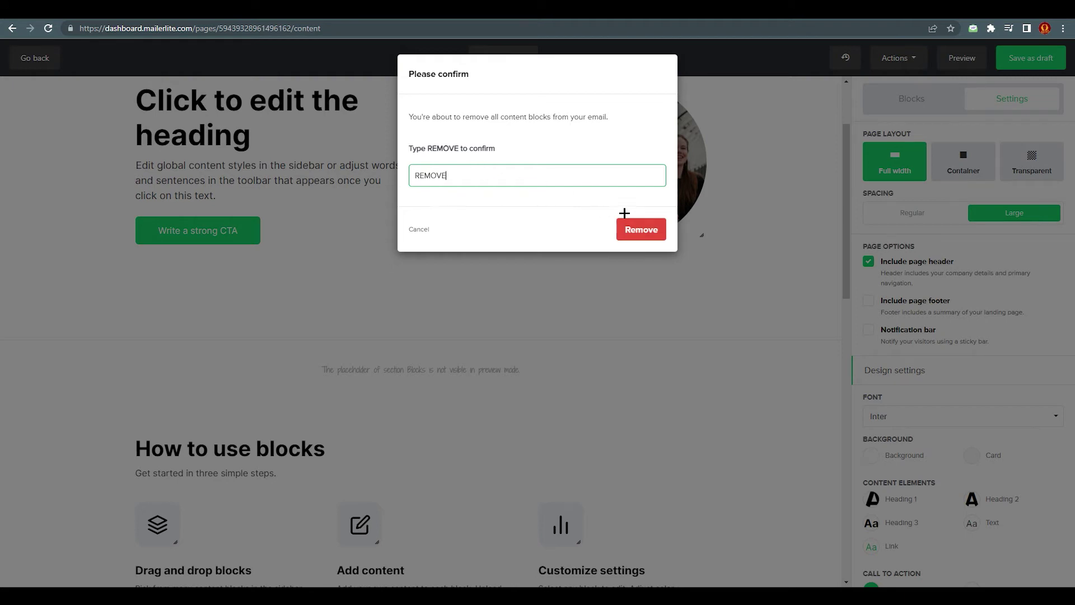
Confirm removing all starter content blocks, then open the page header's settings in the sidebar.
{"action": "left_click", "coordinate": [635, 234]}
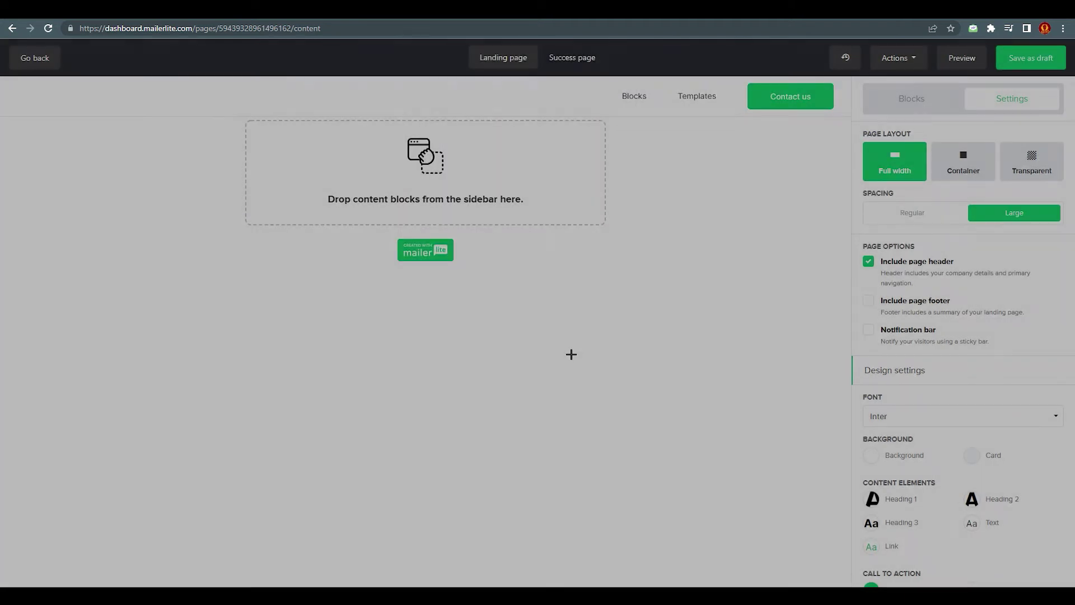
{"action": "mouse_move", "coordinate": [480, 101]}
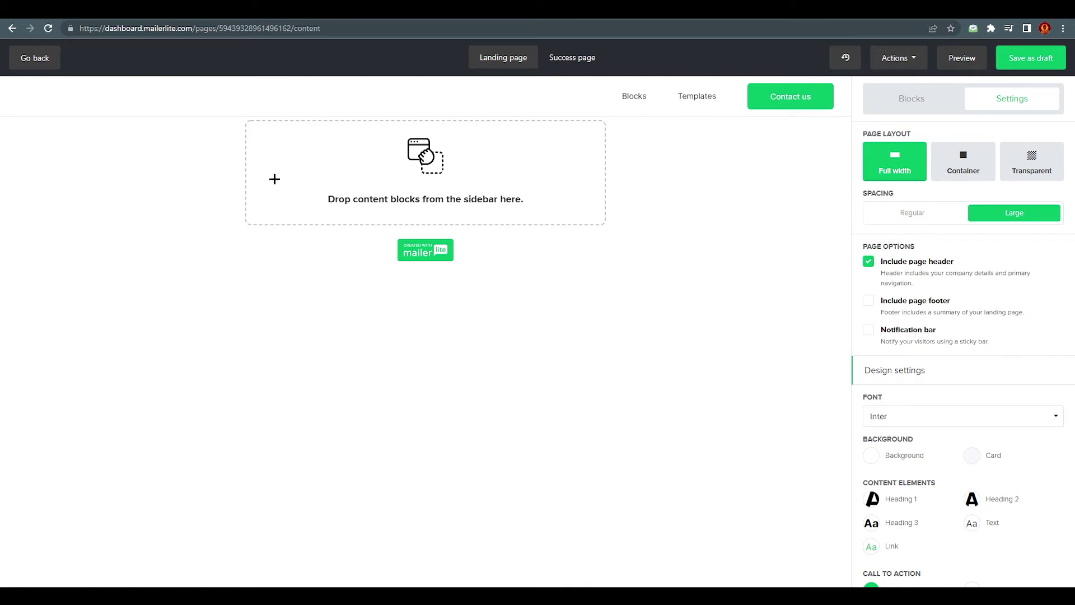
{"action": "left_click", "coordinate": [448, 100]}
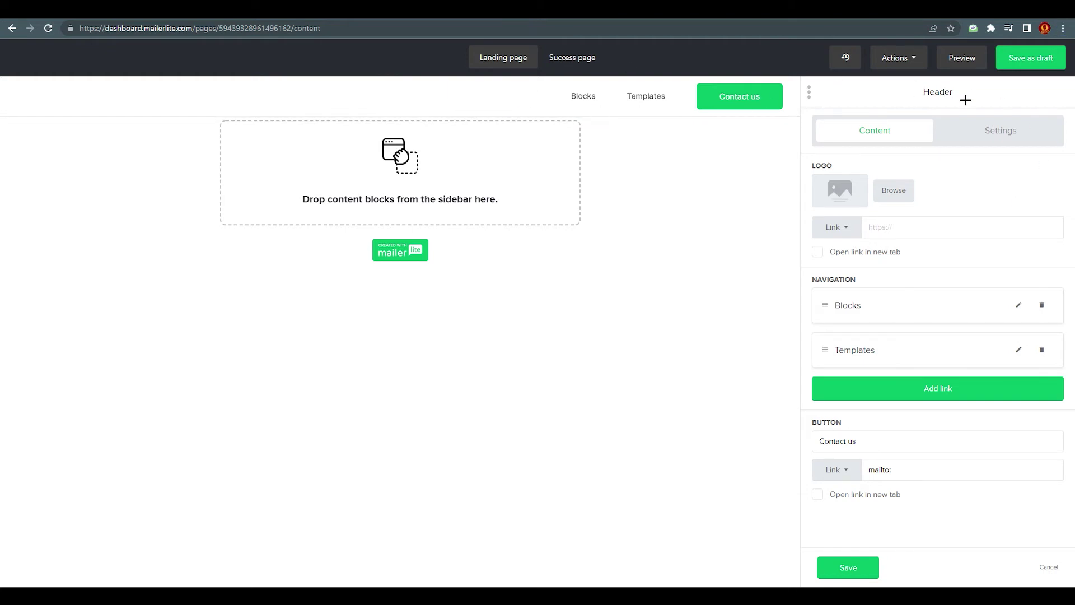
{"action": "left_click", "coordinate": [847, 565]}
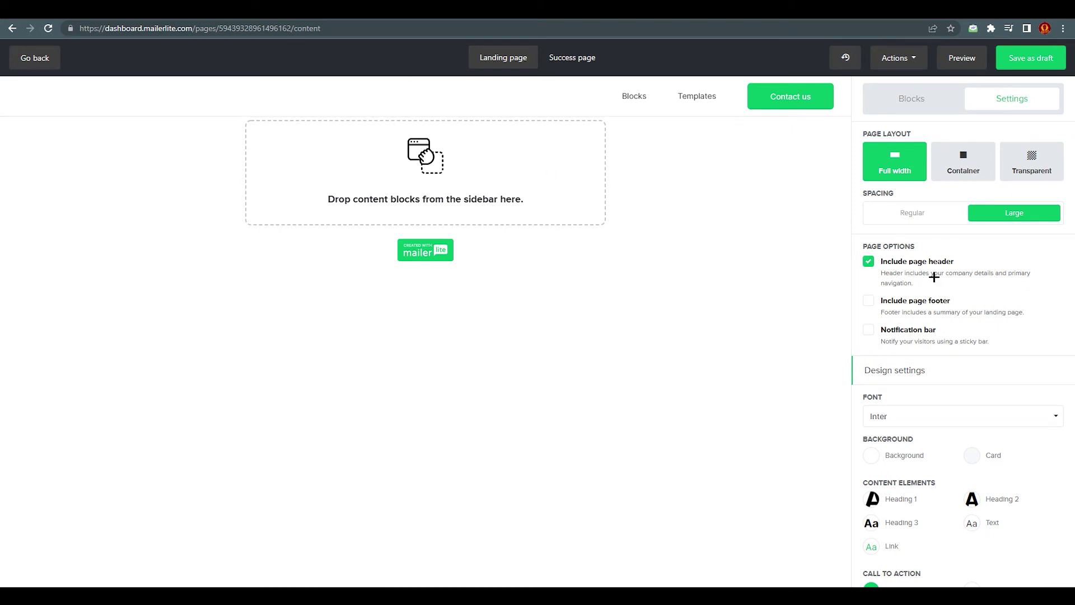
{"action": "left_click", "coordinate": [868, 301]}
{"action": "left_click", "coordinate": [868, 301]}
{"action": "left_click", "coordinate": [869, 261]}
{"action": "left_click", "coordinate": [868, 262]}
{"action": "scroll", "coordinate": [929, 303], "scroll_direction": "down", "scroll_amount": 3}
{"action": "scroll", "coordinate": [961, 282], "scroll_direction": "up", "scroll_amount": 3}
{"action": "left_click", "coordinate": [913, 101]}
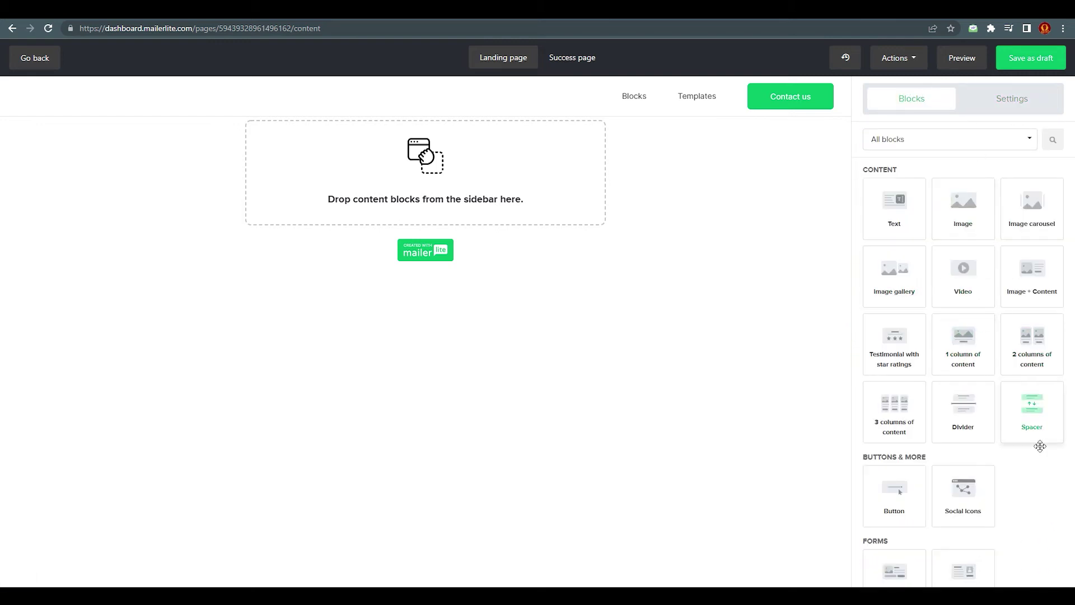
{"action": "scroll", "coordinate": [947, 476], "scroll_direction": "down", "scroll_amount": 2}
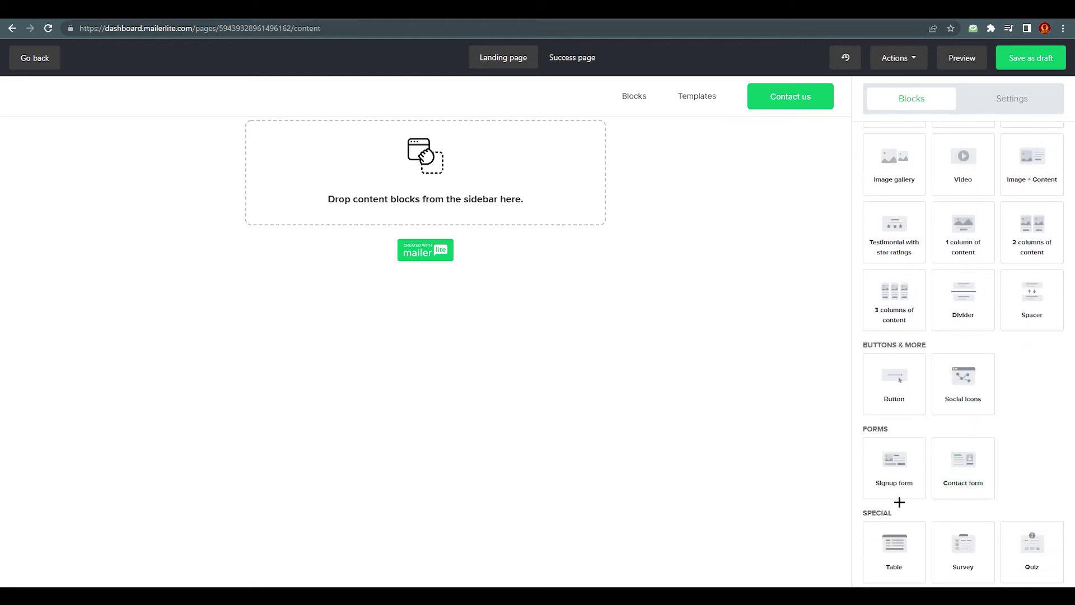
{"action": "left_click_drag", "start_coordinate": [892, 471], "coordinate": [417, 196]}
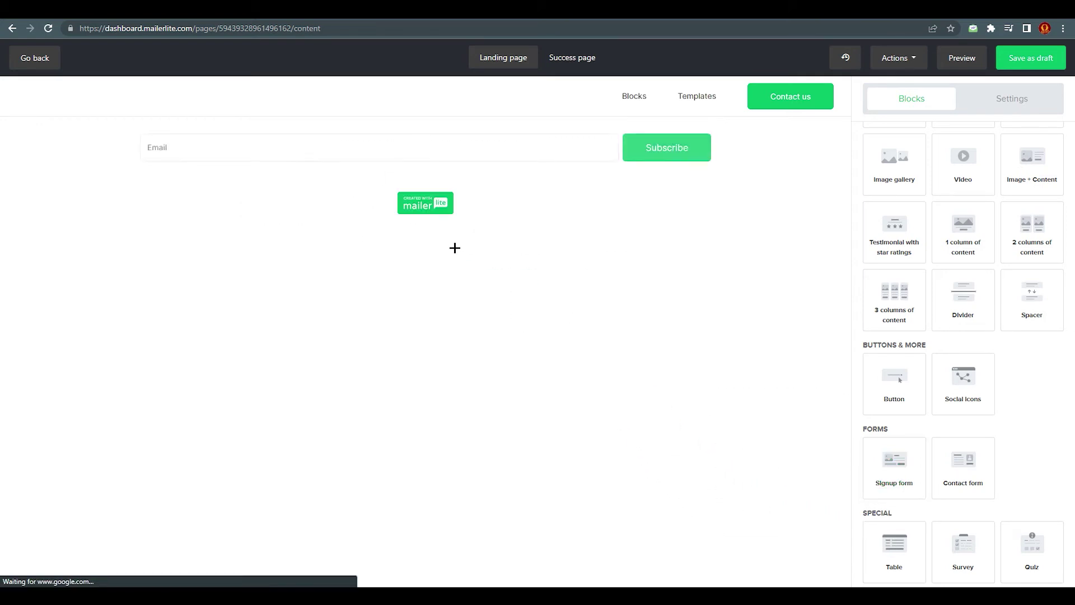
{"action": "mouse_move", "coordinate": [279, 157]}
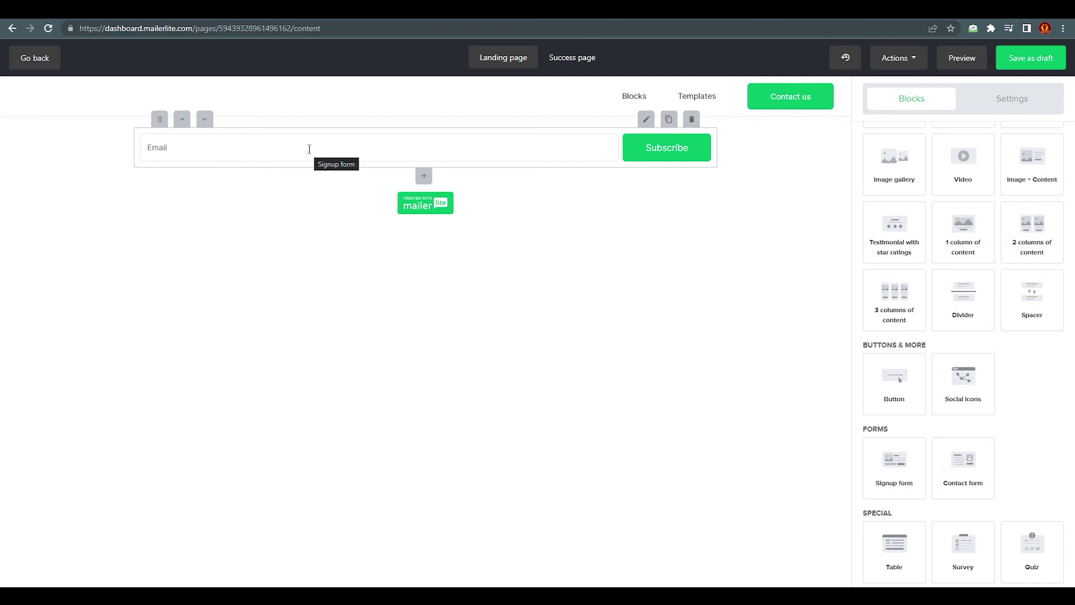
{"action": "left_click", "coordinate": [647, 120]}
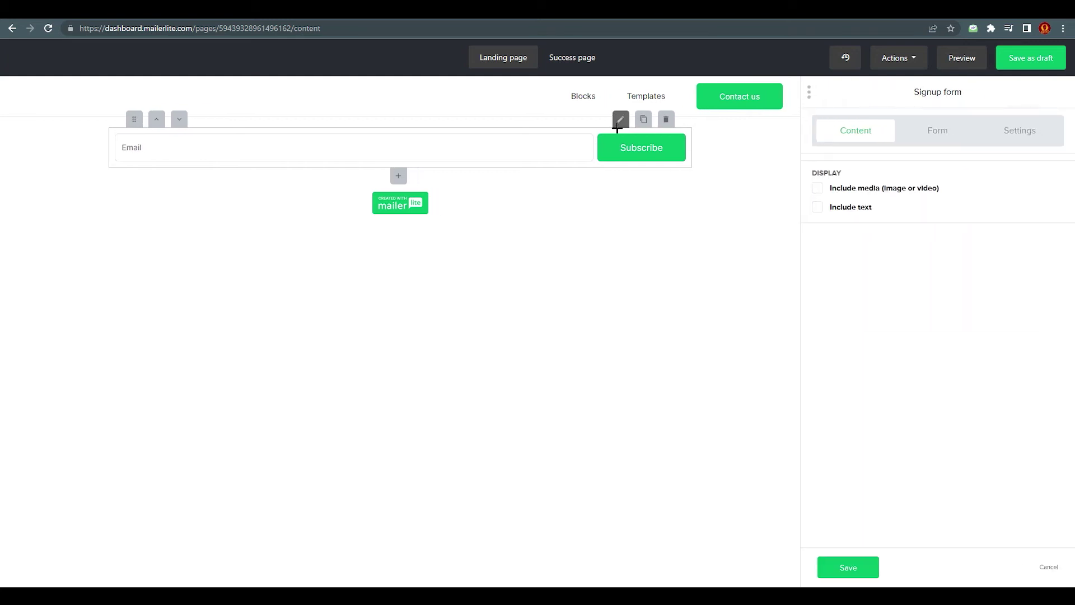
{"action": "left_click", "coordinate": [934, 132]}
{"action": "left_click", "coordinate": [1018, 135]}
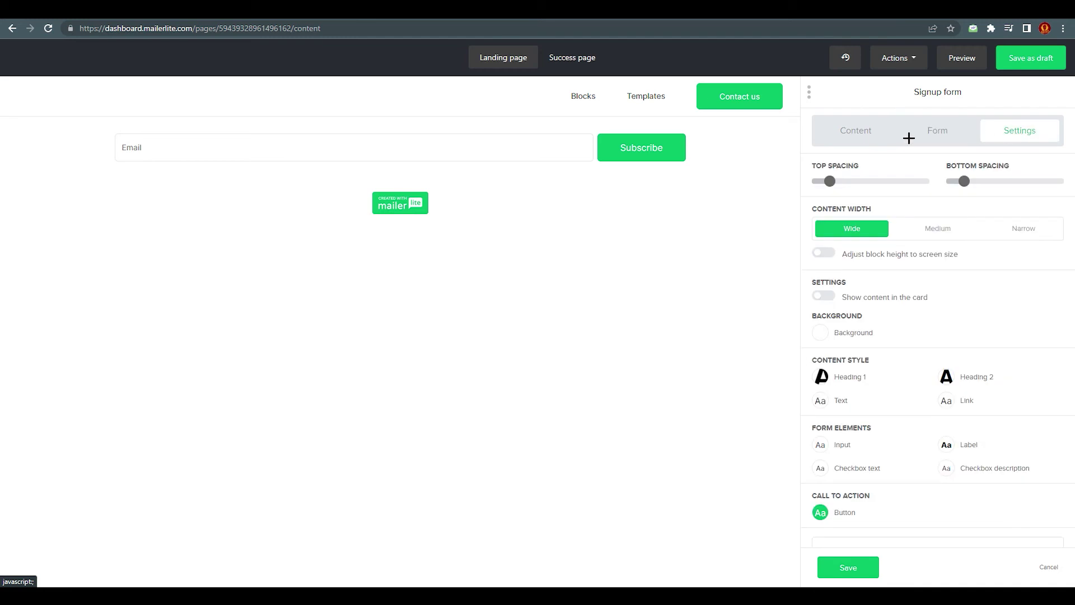
{"action": "left_click", "coordinate": [865, 133]}
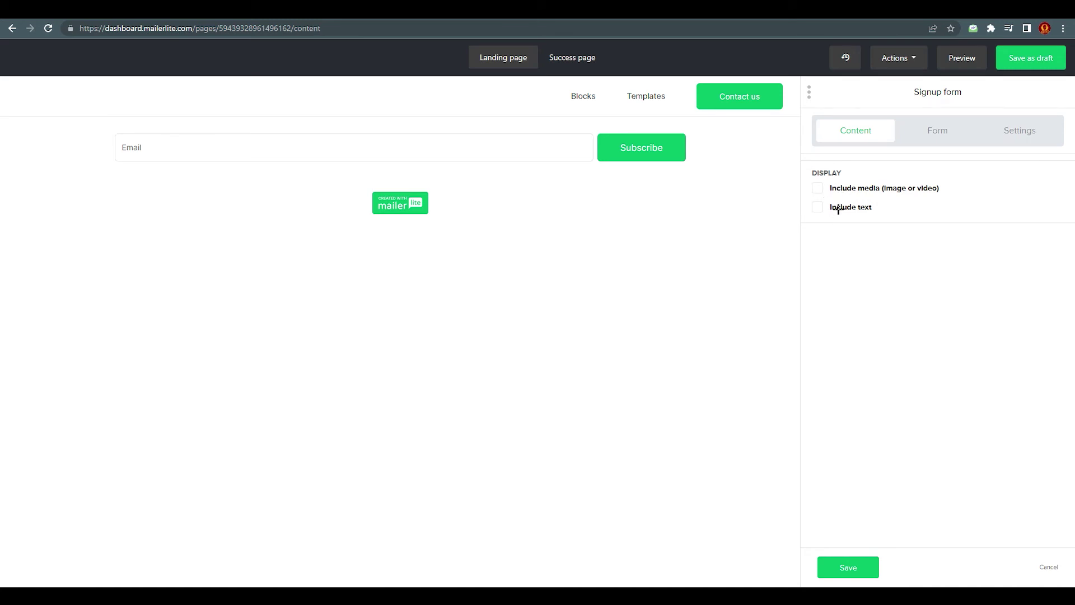
{"action": "left_click", "coordinate": [819, 189]}
{"action": "left_click", "coordinate": [224, 161]}
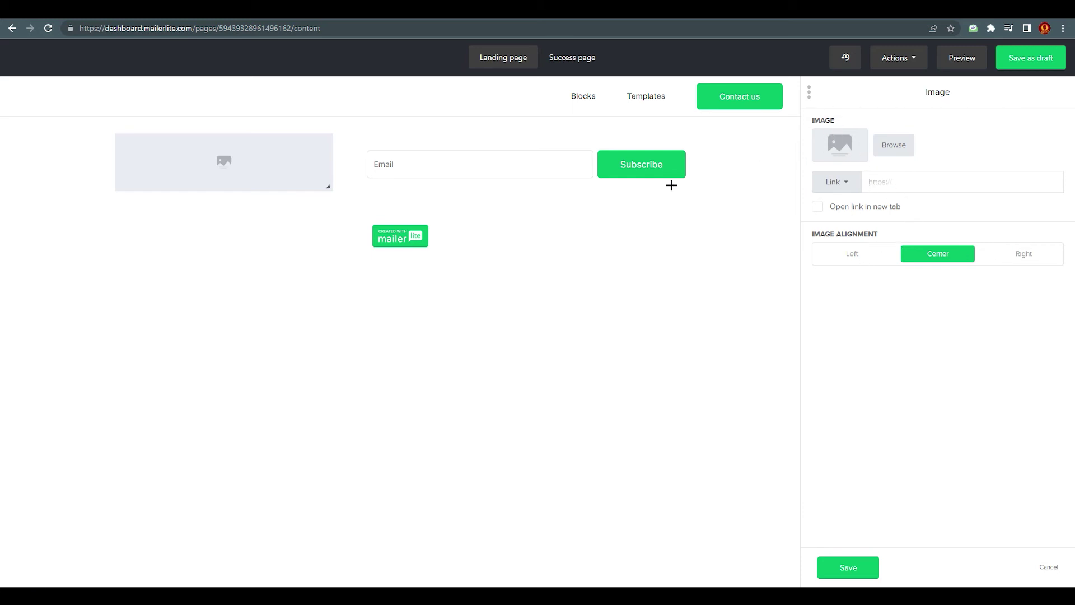
{"action": "left_click", "coordinate": [895, 146]}
{"action": "left_click", "coordinate": [962, 123]}
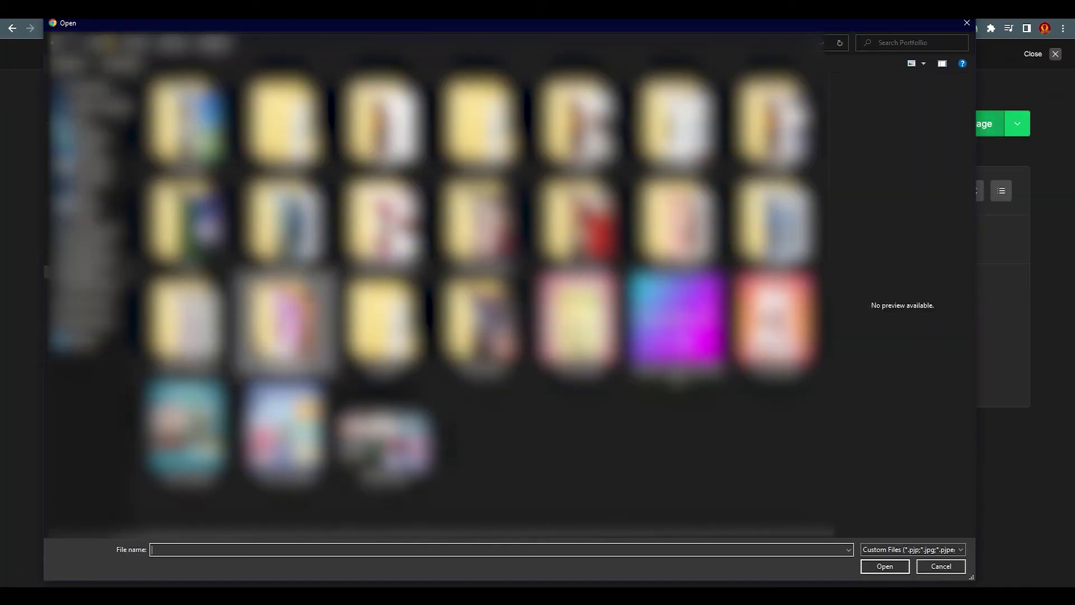
{"action": "key", "text": "Return"}
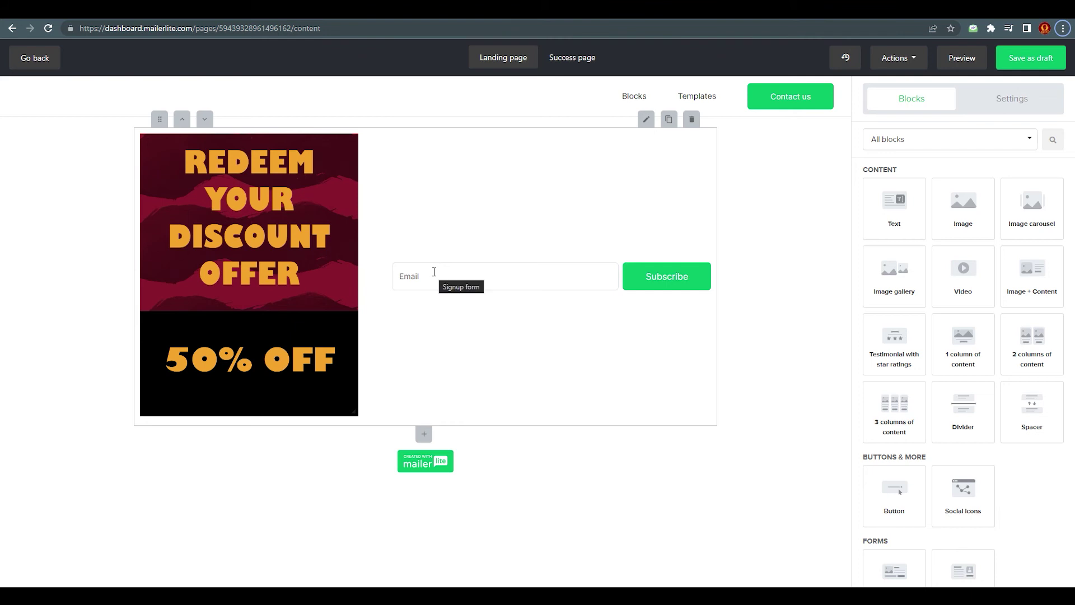
{"action": "left_click", "coordinate": [645, 120]}
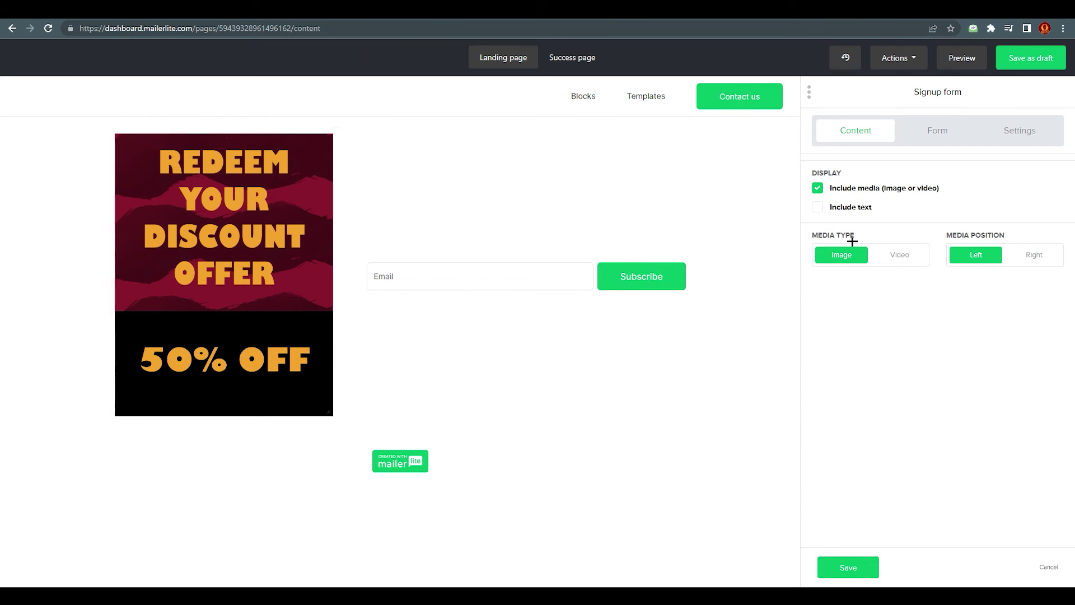
{"action": "left_click", "coordinate": [939, 130]}
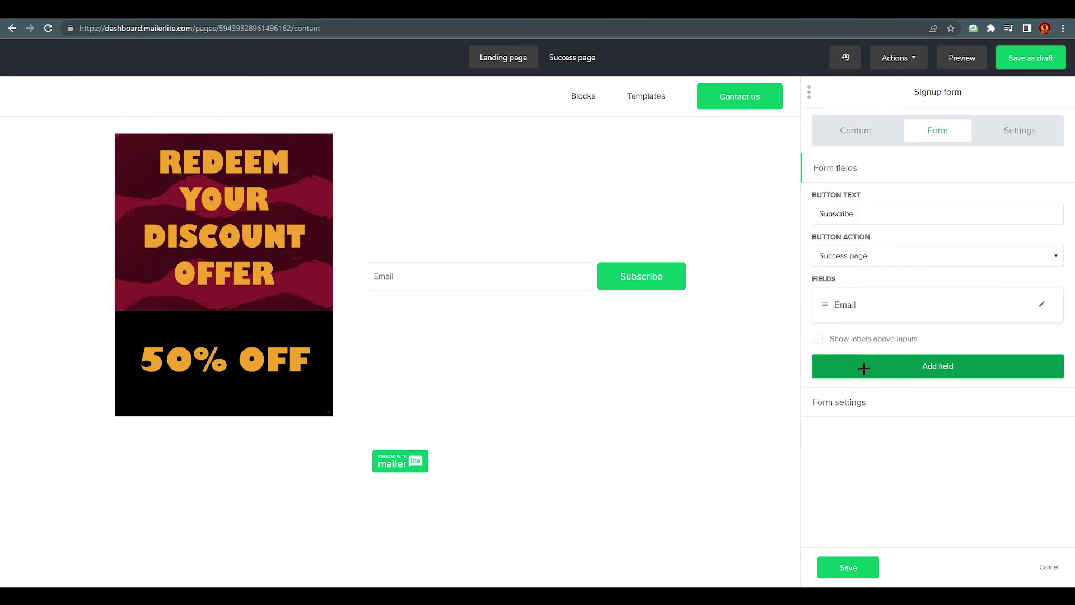
{"action": "left_click", "coordinate": [902, 366]}
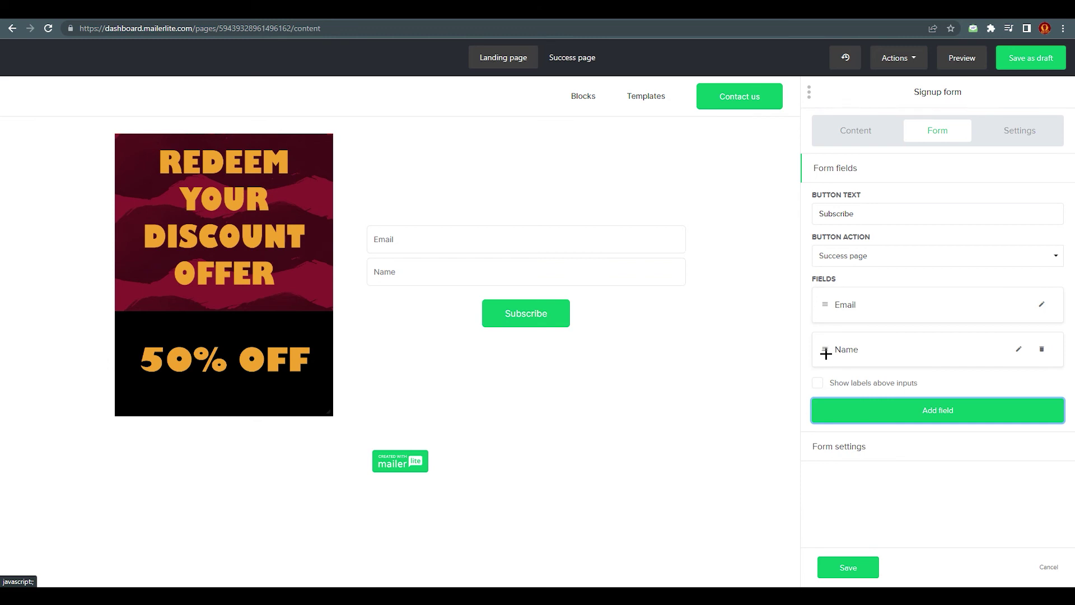
{"action": "left_click_drag", "start_coordinate": [823, 349], "coordinate": [823, 298]}
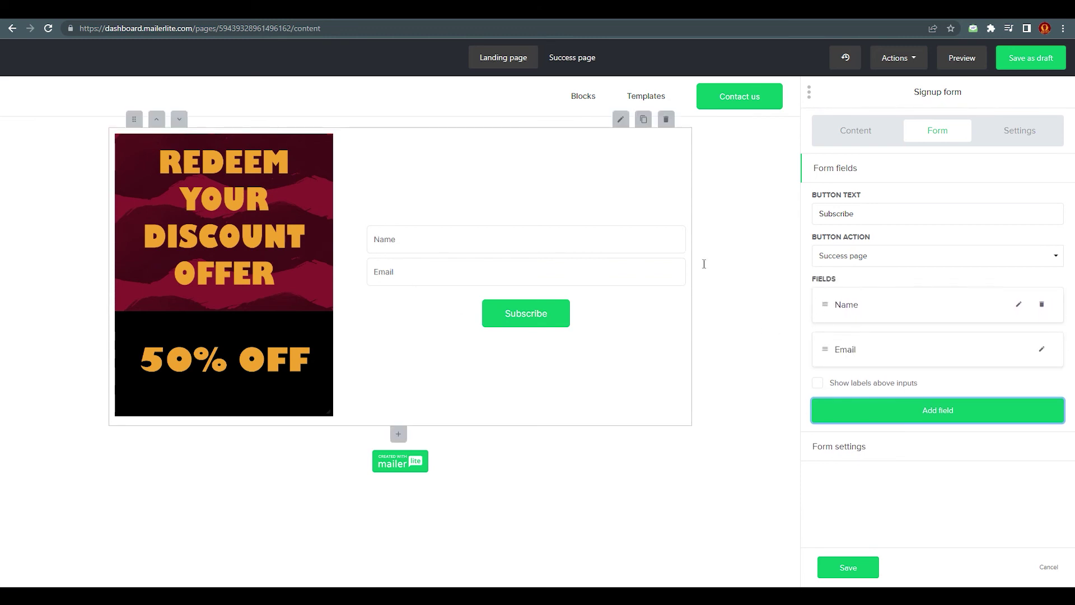
{"action": "left_click", "coordinate": [849, 566]}
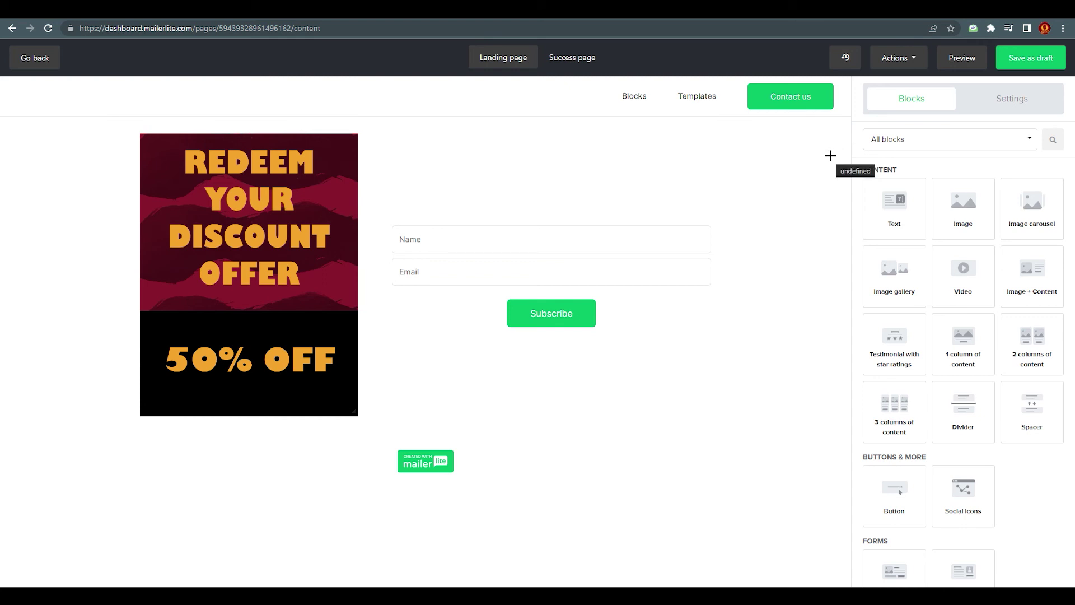
{"action": "left_click", "coordinate": [948, 59]}
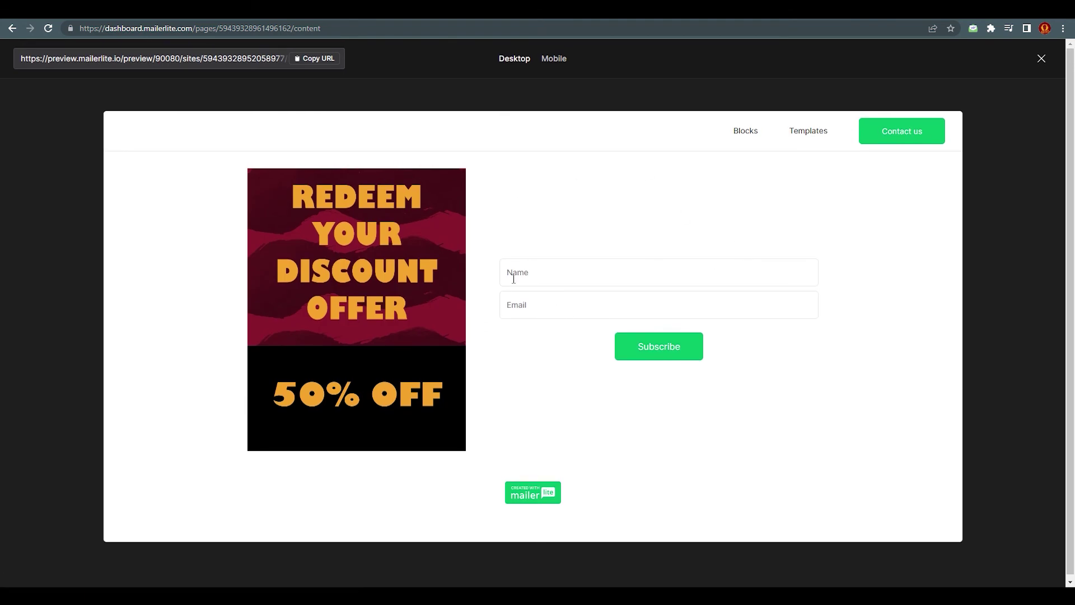
{"action": "left_click", "coordinate": [554, 59]}
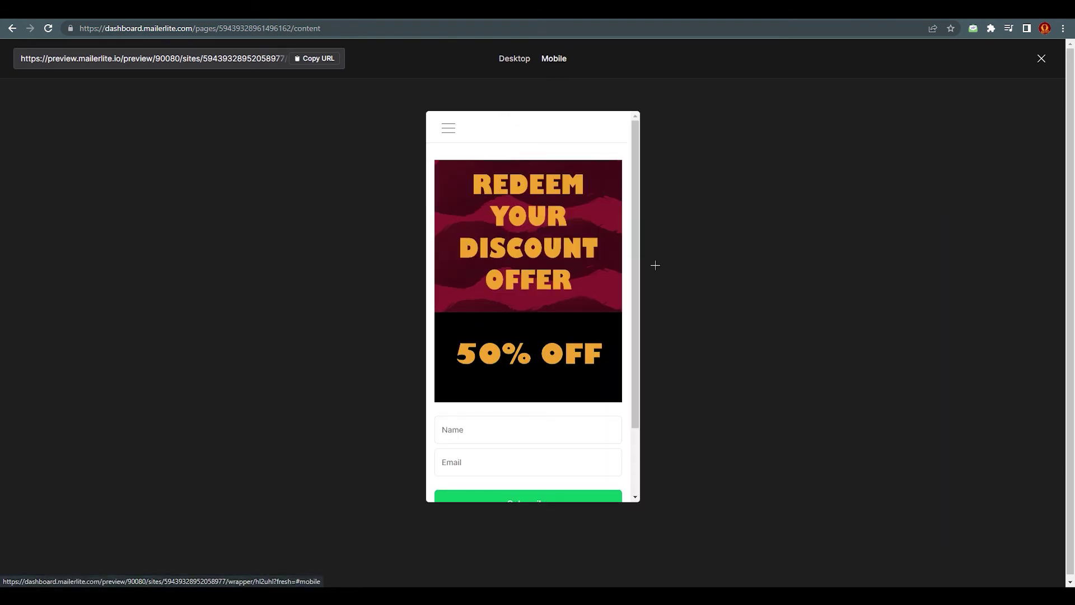
{"action": "scroll", "coordinate": [566, 329], "scroll_direction": "down", "scroll_amount": 3}
{"action": "scroll", "coordinate": [578, 314], "scroll_direction": "up", "scroll_amount": 3}
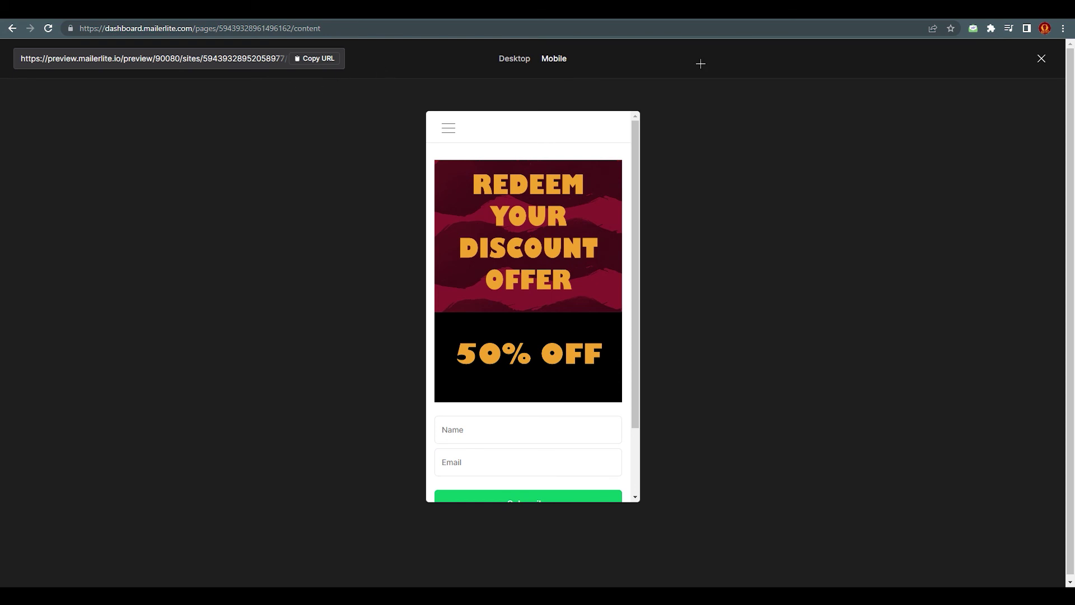
{"action": "left_click", "coordinate": [1041, 59]}
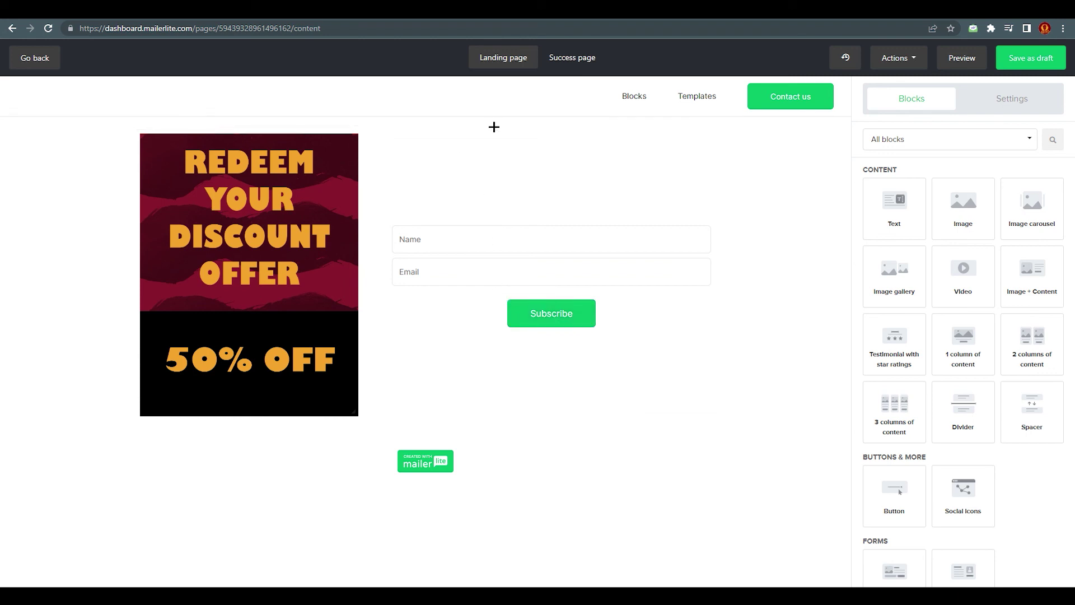
{"action": "left_click", "coordinate": [566, 58]}
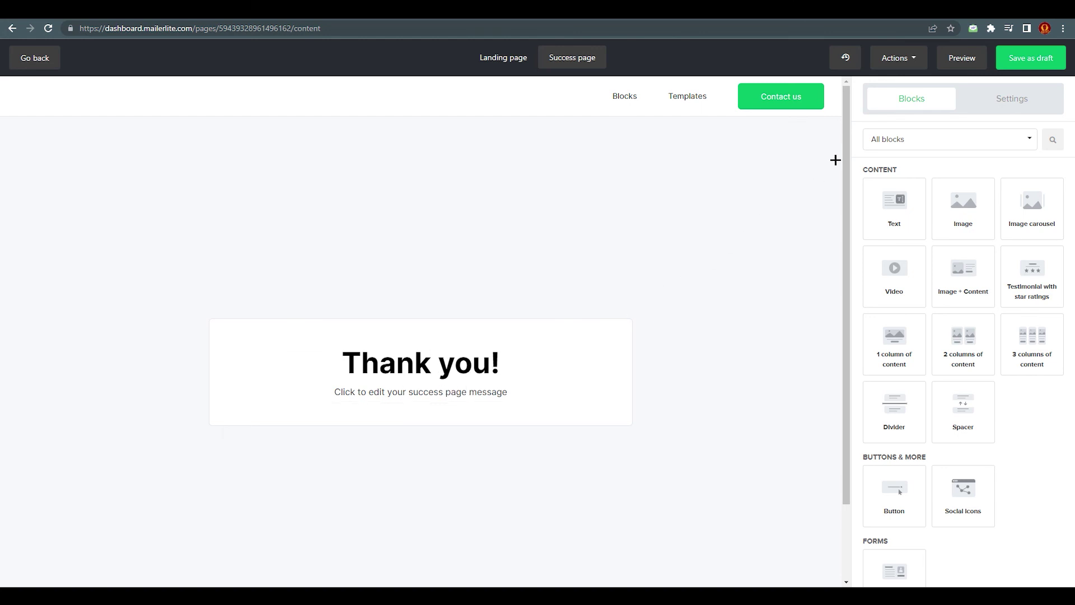
{"action": "left_click", "coordinate": [513, 62]}
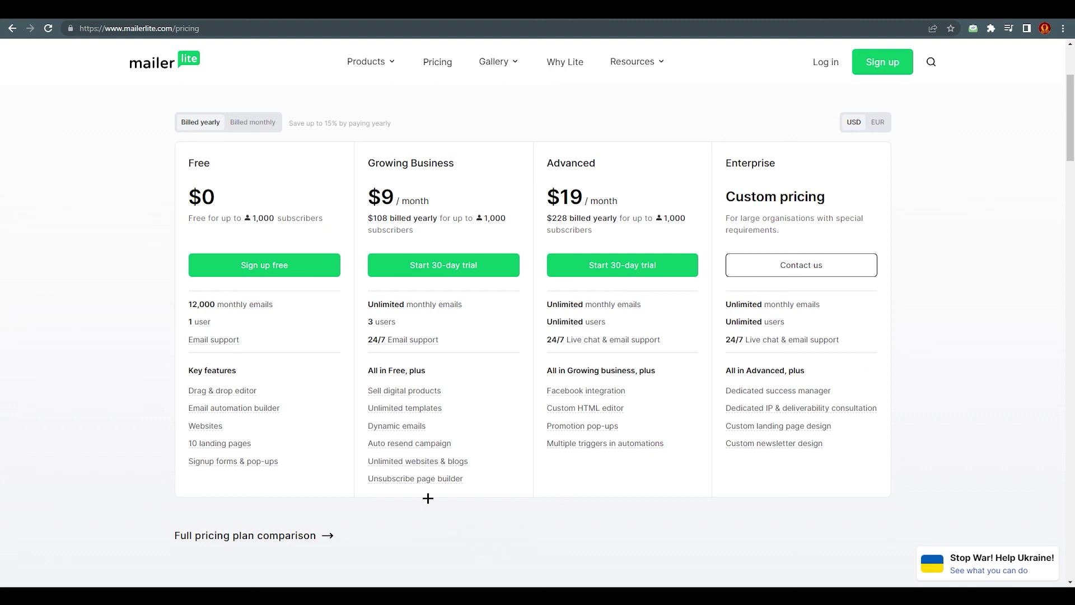
{"action": "scroll", "coordinate": [455, 483], "scroll_direction": "up", "scroll_amount": 1}
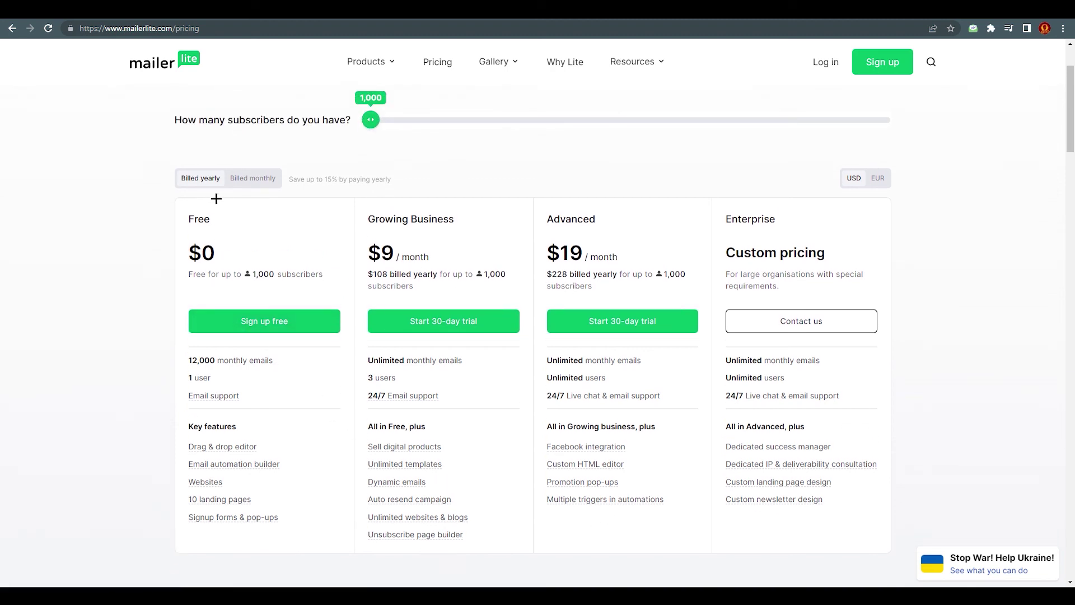
{"action": "left_click", "coordinate": [244, 178]}
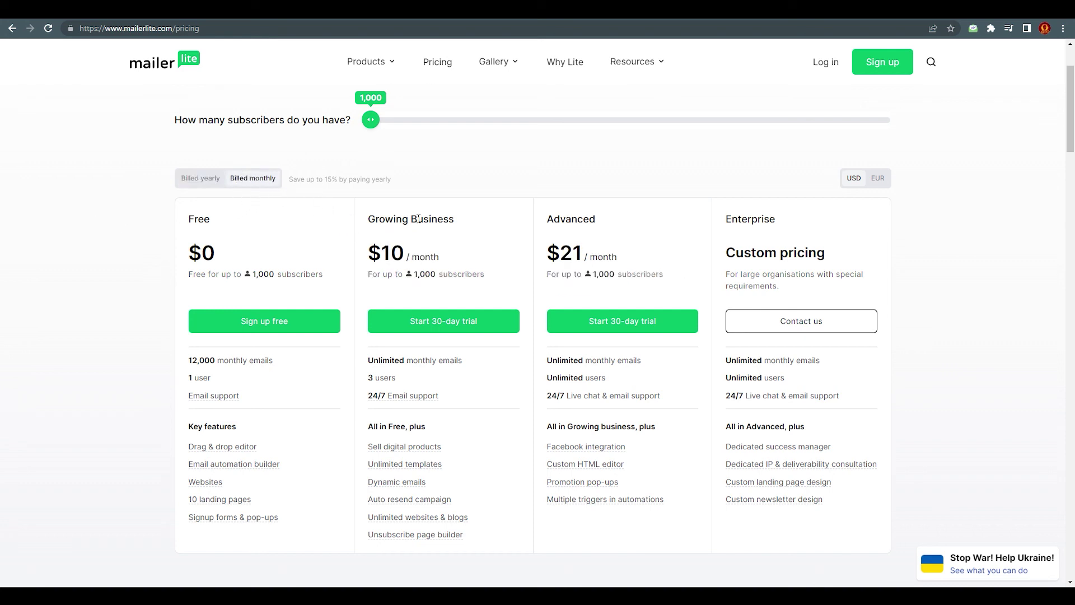
{"action": "left_click", "coordinate": [205, 178]}
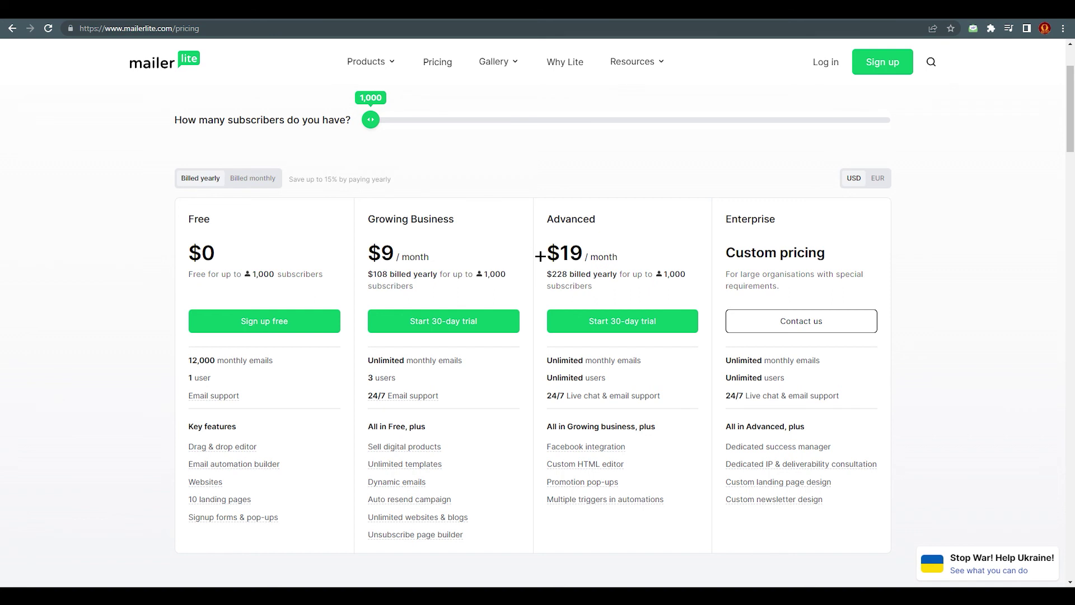
{"action": "scroll", "coordinate": [541, 253], "scroll_direction": "down", "scroll_amount": 1}
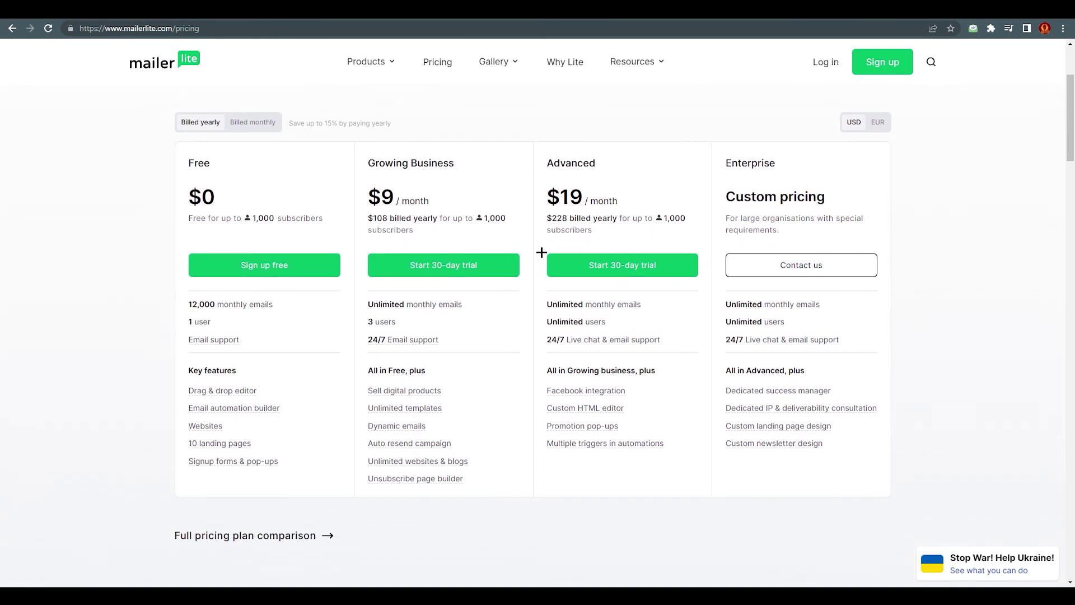